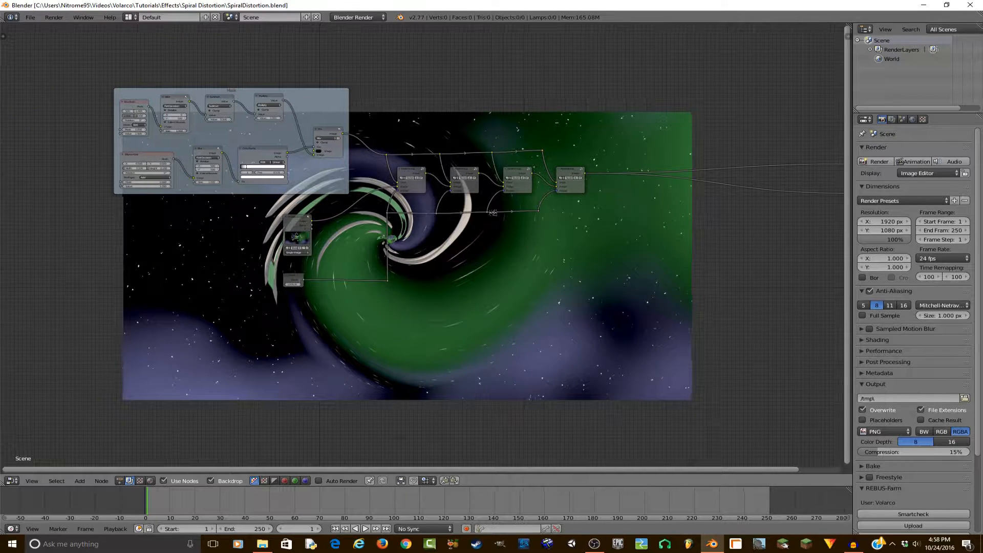
Step: Change the Value node that drives the groups' Power inputs to 1031.890 and save the file over the existing one
middle_drag(523, 241, 389, 230)
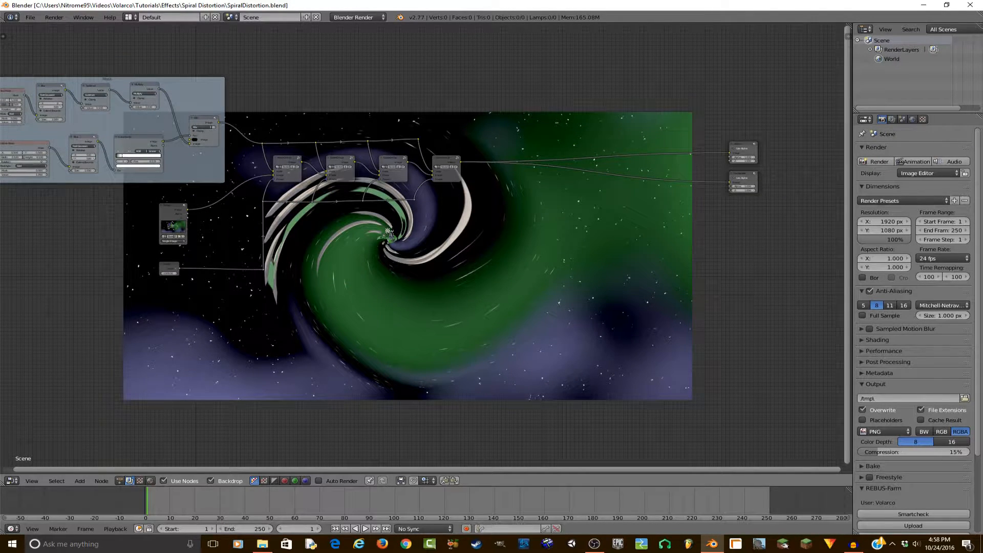
middle_drag(436, 226, 495, 259)
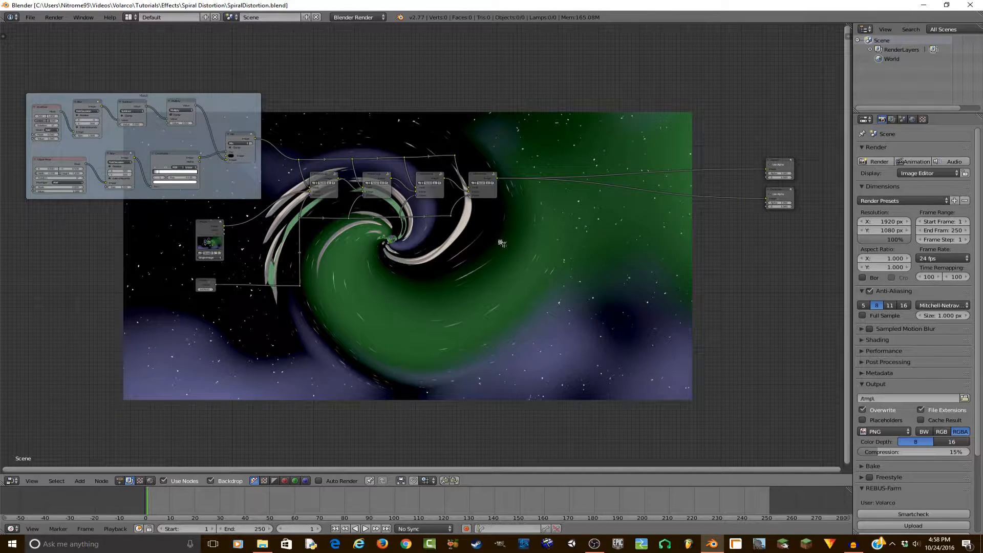
scroll(480, 285, up, 3)
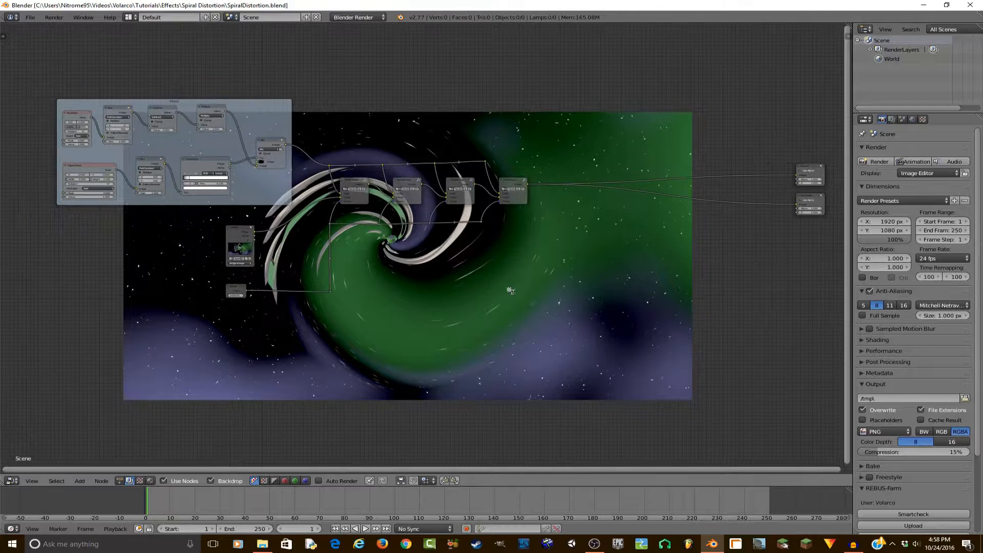
scroll(494, 276, down, 4)
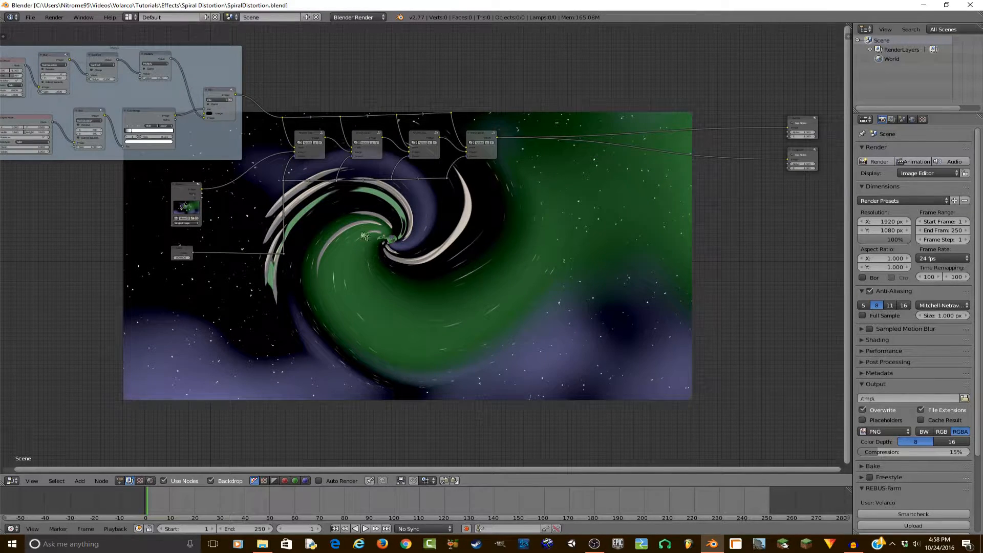
scroll(277, 254, up, 3)
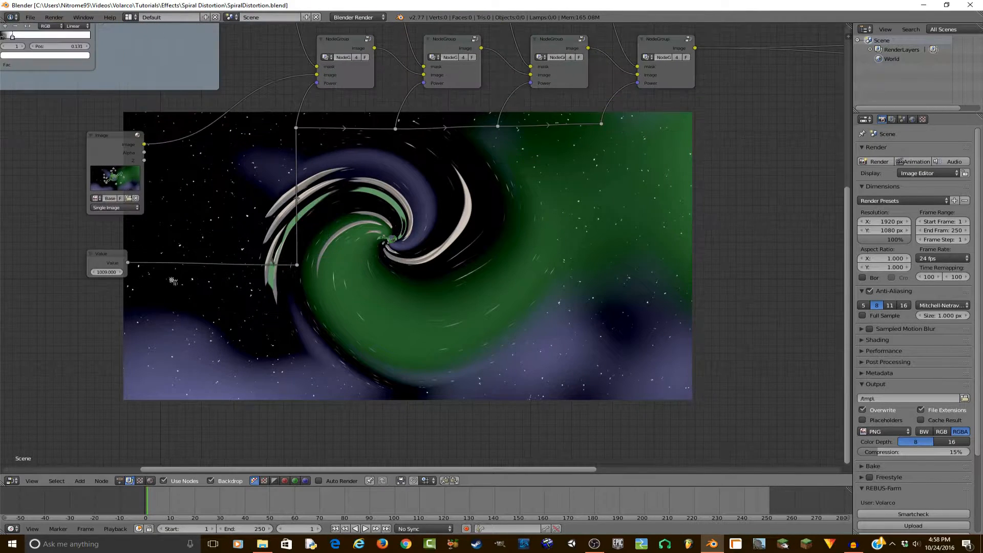
drag(108, 280, 111, 279)
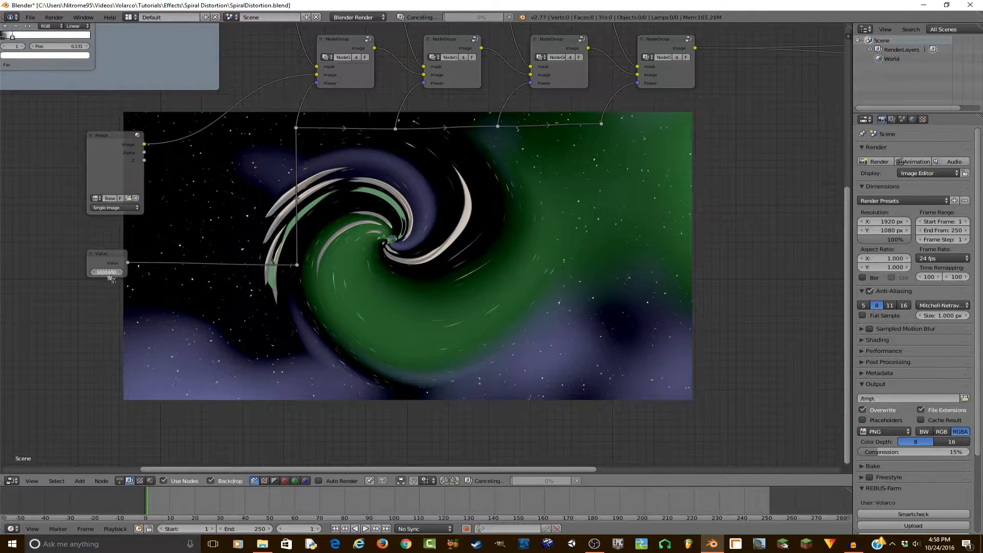
key(ctrl+s)
click(480, 285)
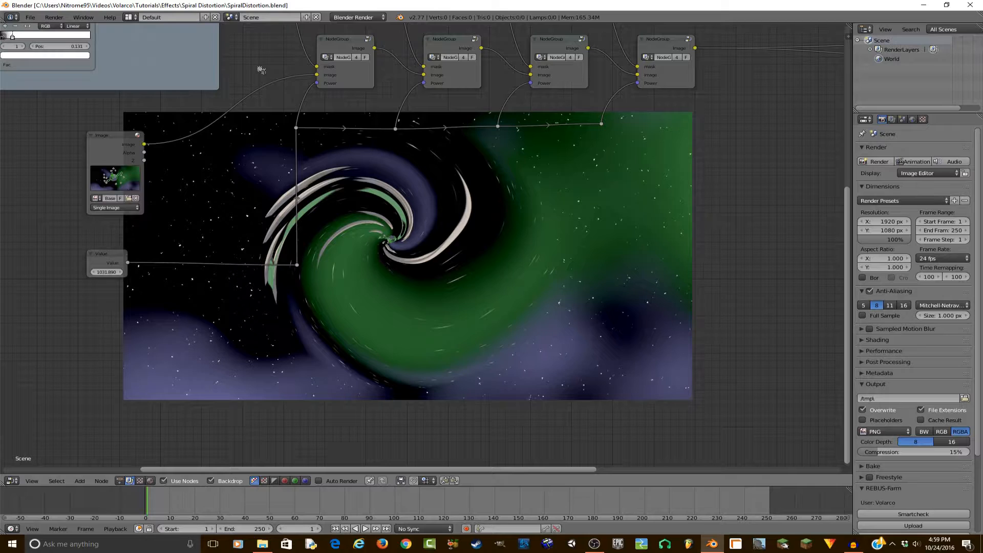
Step: Create a new empty scene named Tutorial and enable compositing nodes in it
click(306, 17)
click(287, 32)
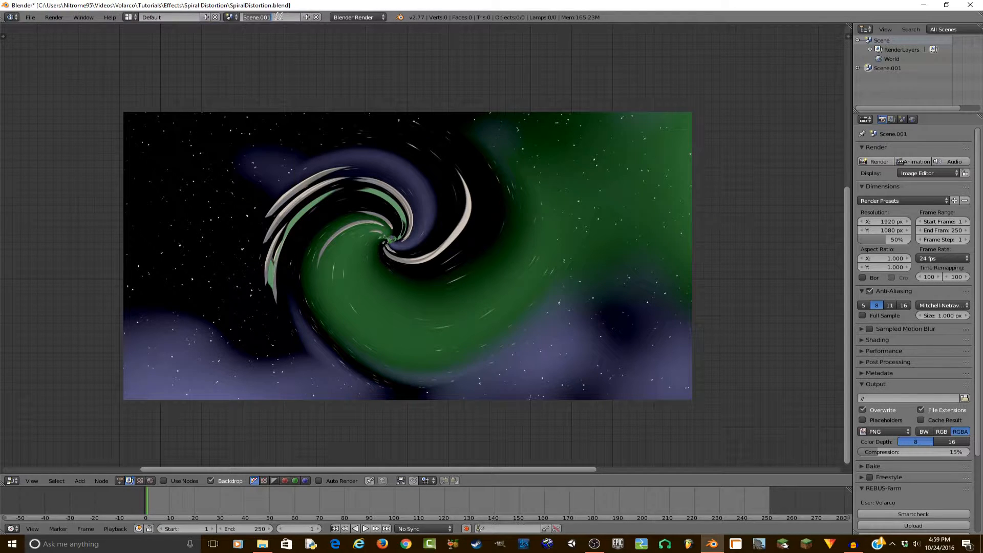
key(Return)
middle_drag(335, 263, 229, 415)
click(182, 482)
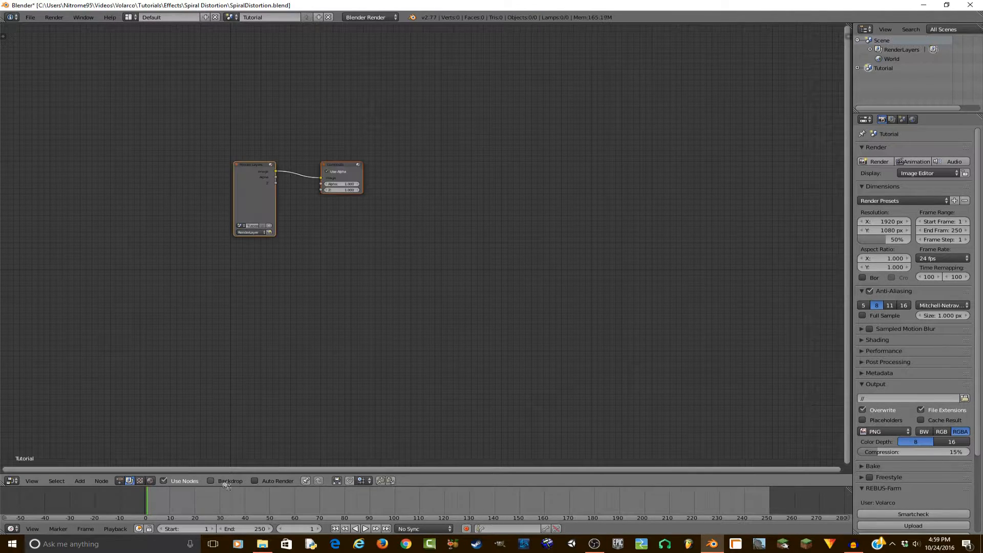
Step: Delete the Render Layers node and move the Composite node well over to the right of the node canvas
click(211, 481)
key(x)
drag(342, 165, 586, 215)
click(240, 481)
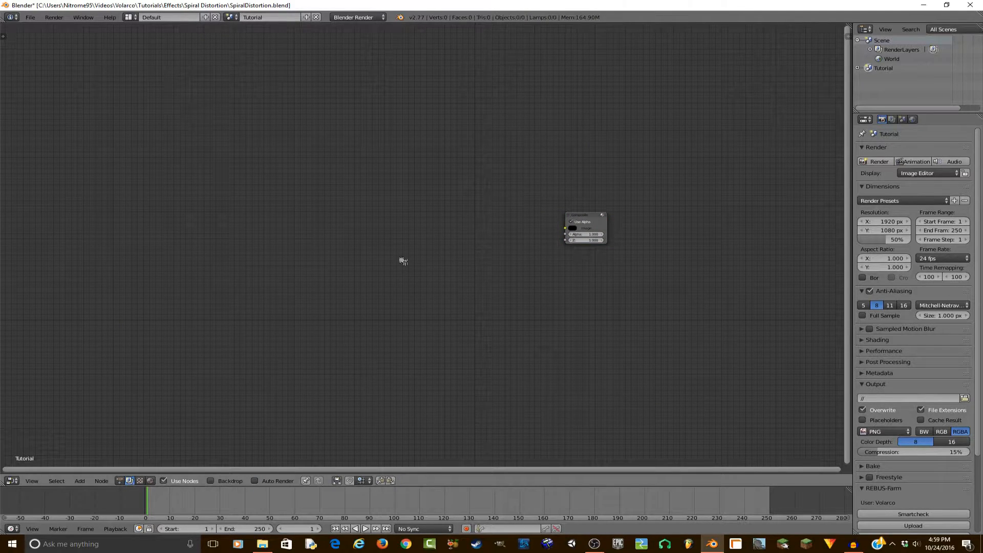
Step: Filter the add-ons in the user preferences by "node" to check that Node Wrangler is enabled, and close the preferences
key(ctrl+alt+u)
click(238, 186)
text(node)
key(Return)
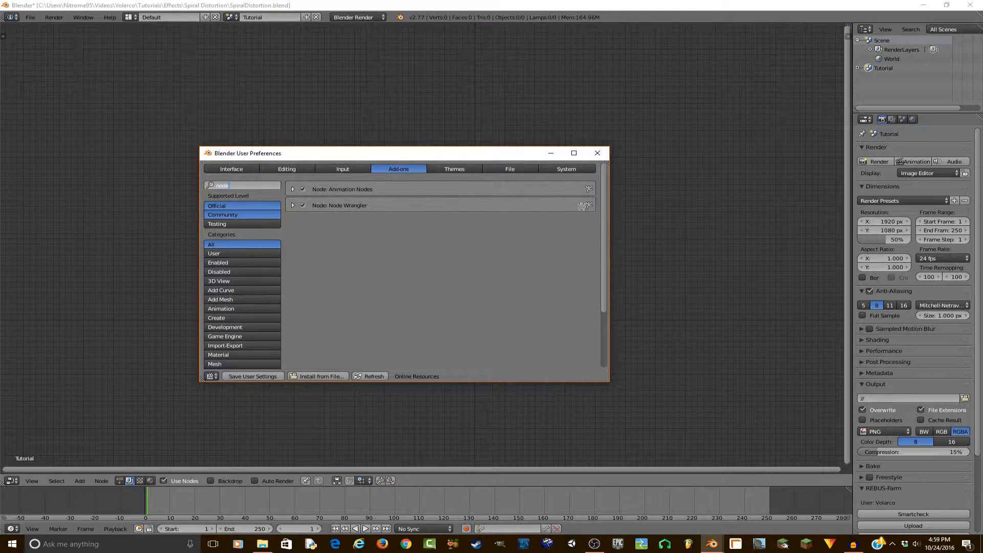
click(597, 153)
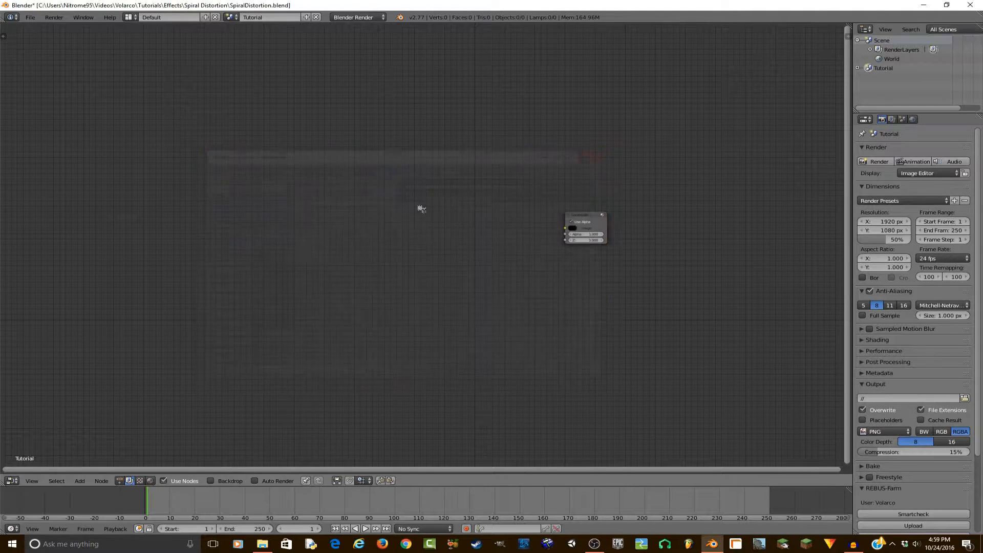
Step: Add an Image node left of the Composite node and load the undistorted VOLARCO space scene image into it
key(shift+a)
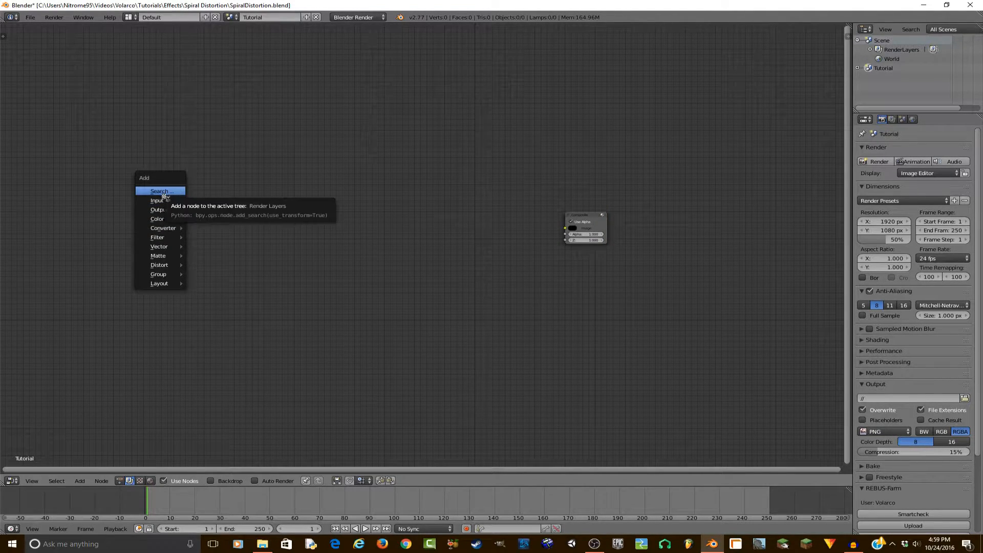
mouse_move(163, 201)
click(239, 234)
click(154, 266)
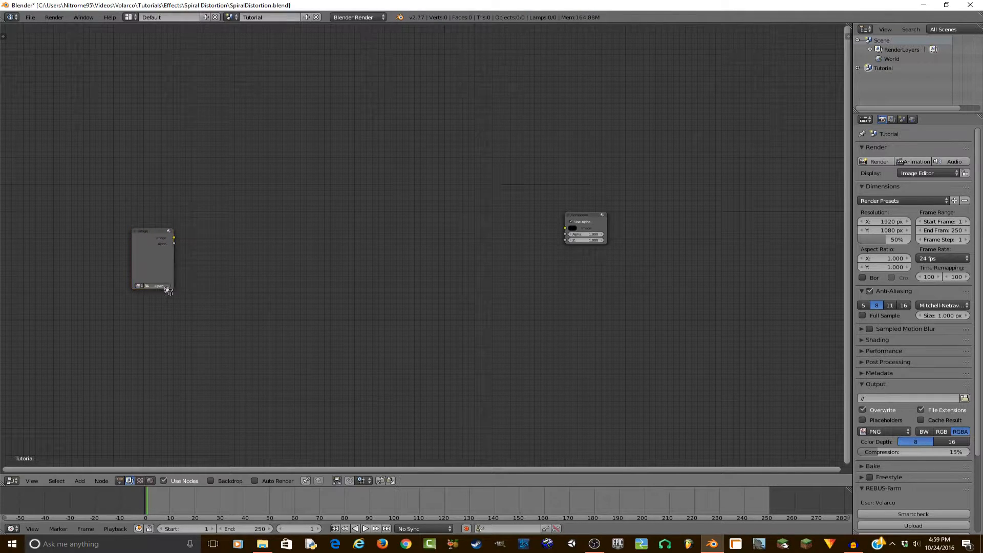
click(154, 287)
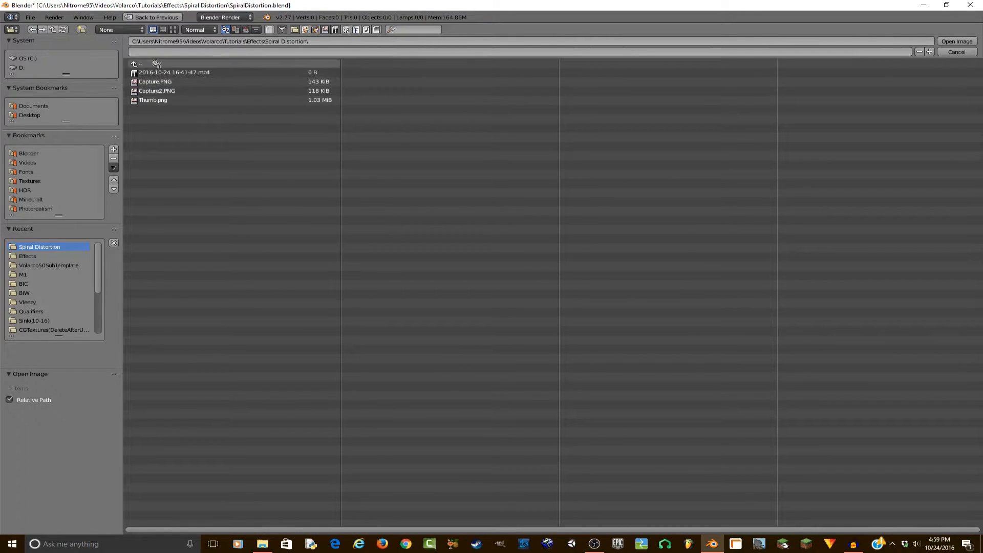
click(137, 64)
double_click(166, 103)
Step: Preview the Image node through a Viewer node placed above Composite, with Backdrop and Auto Render on, and save the file
ctrl+shift+click(152, 263)
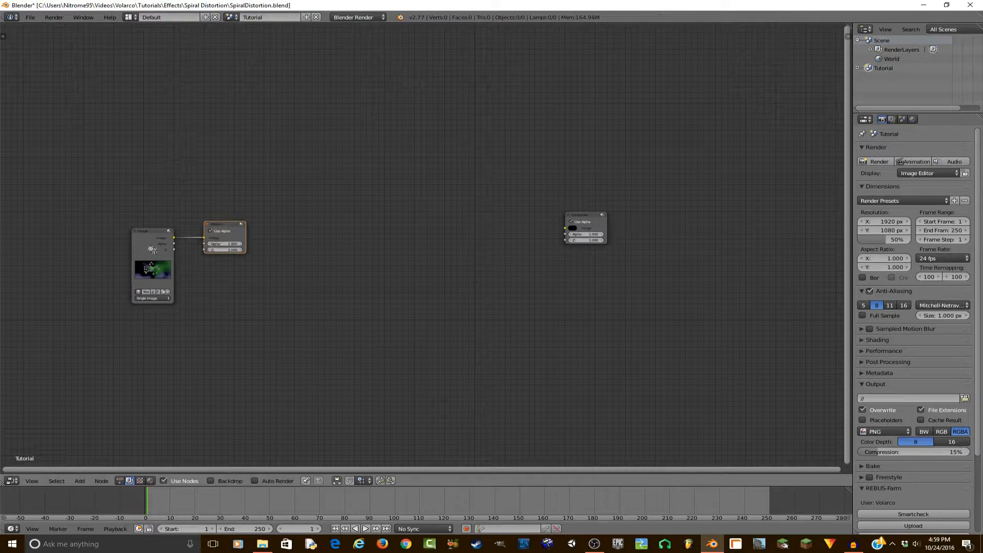
key(g)
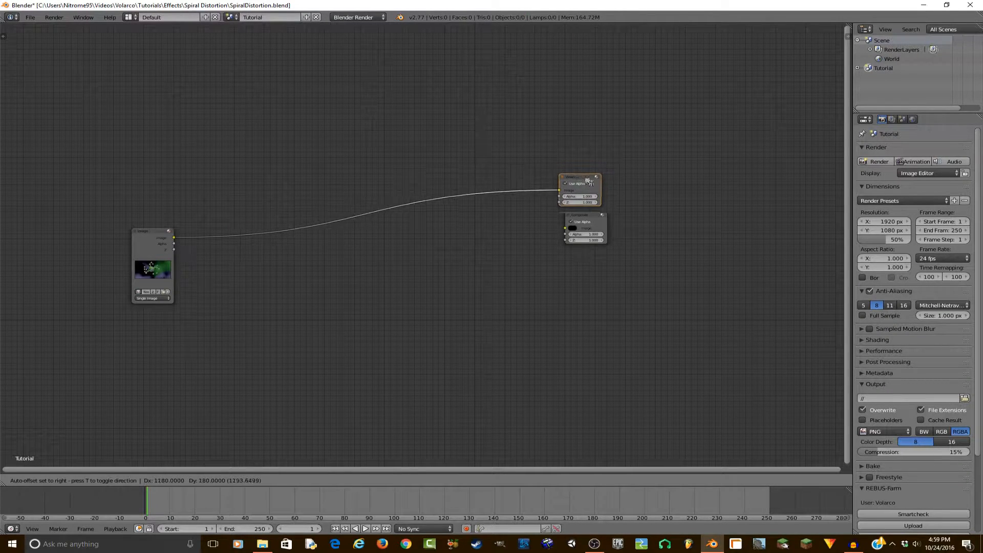
click(651, 170)
drag(576, 179, 581, 179)
key(ctrl+s)
click(586, 225)
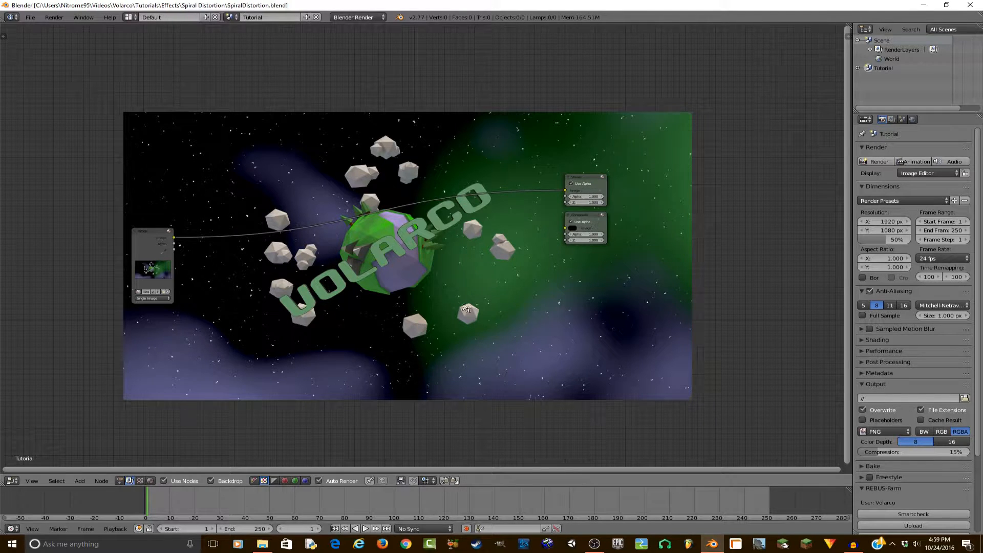
scroll(214, 256, up, 1)
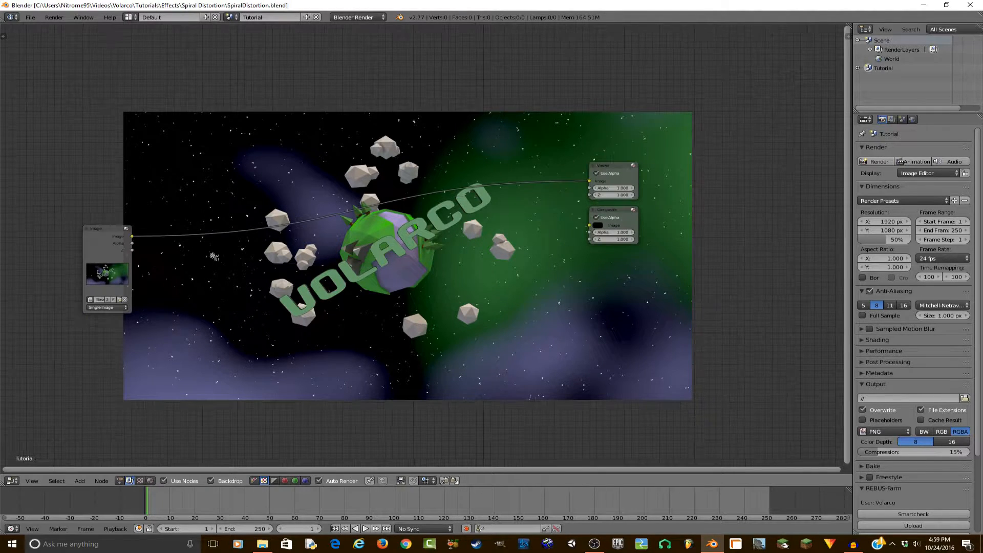
click(125, 242)
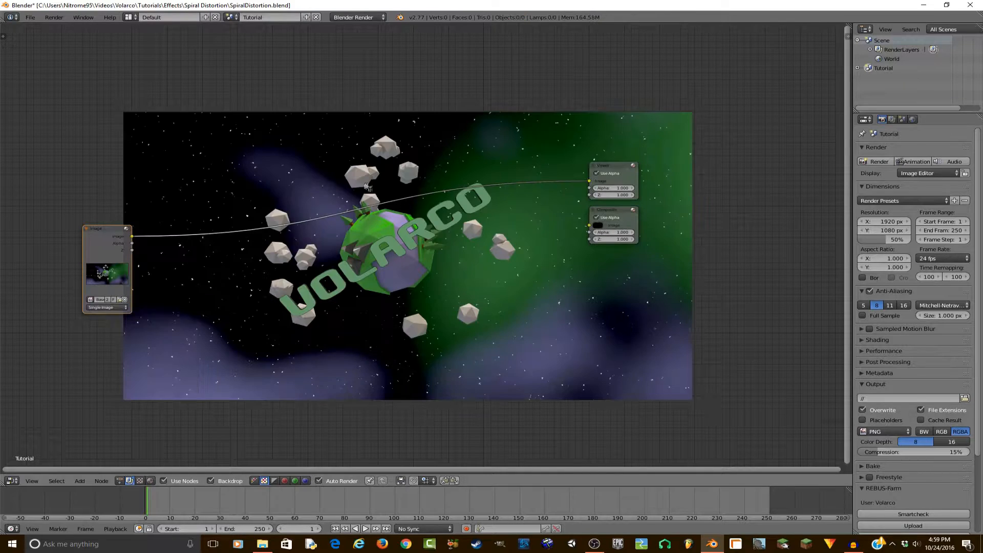
click(312, 223)
middle_drag(316, 220, 399, 205)
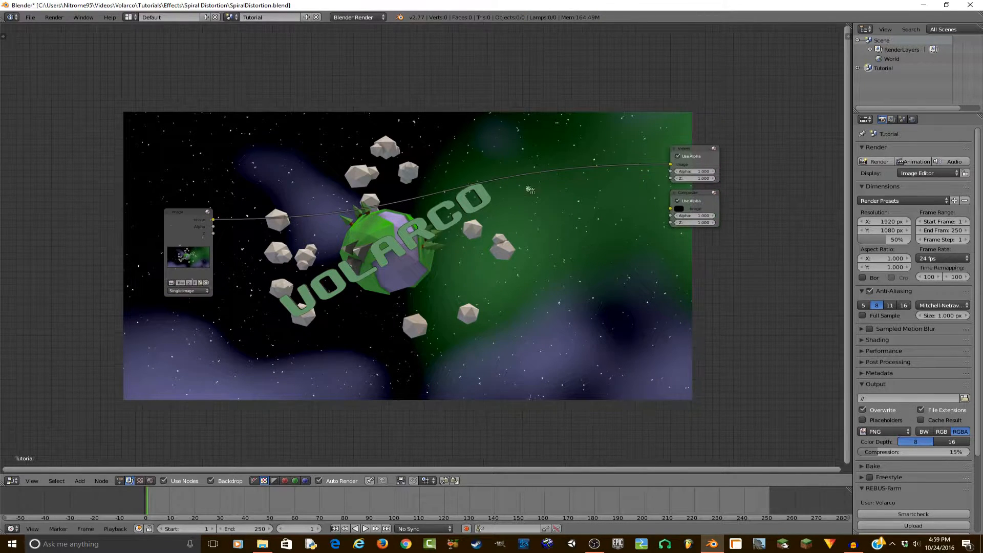
middle_drag(227, 248, 263, 237)
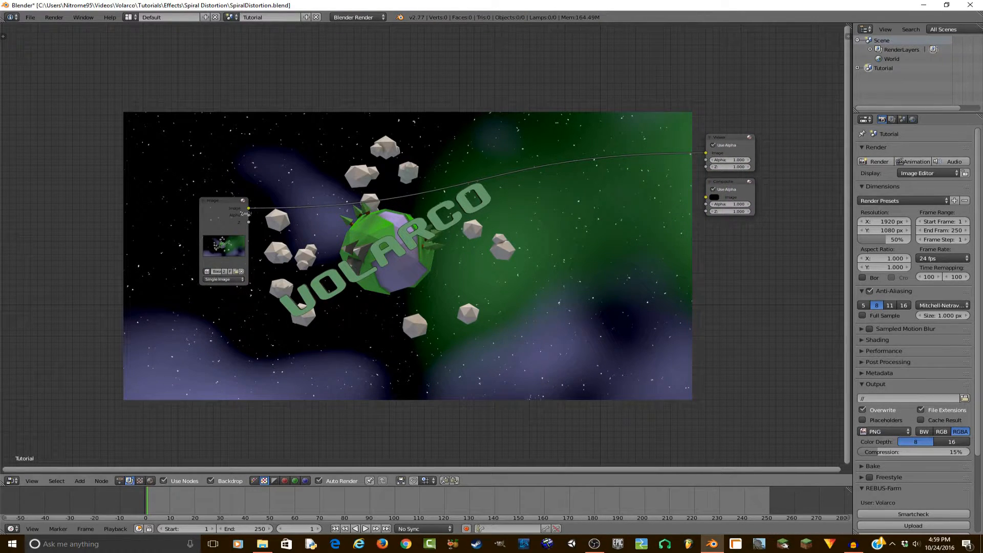
Step: Move the Image node to the lower middle of the tree, cut its link to the Viewer, and save the file
click(209, 212)
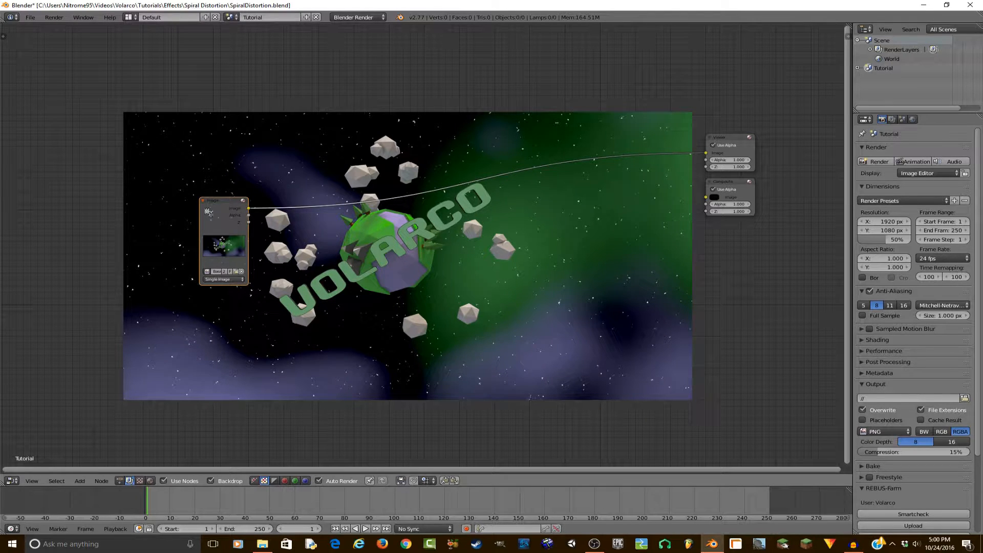
key(g)
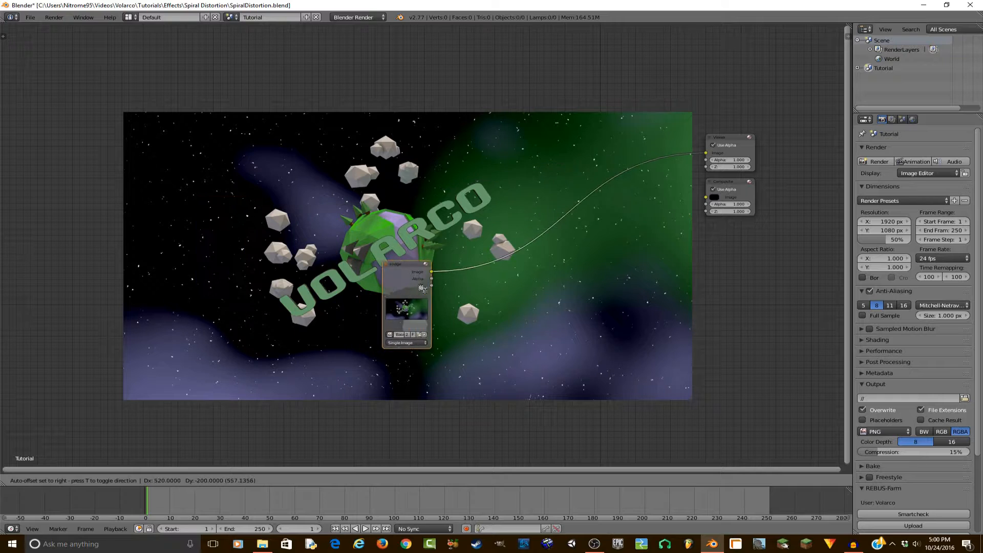
click(429, 290)
key(a)
ctrl+drag(451, 287, 449, 255)
key(ctrl+s)
click(450, 255)
key(Home)
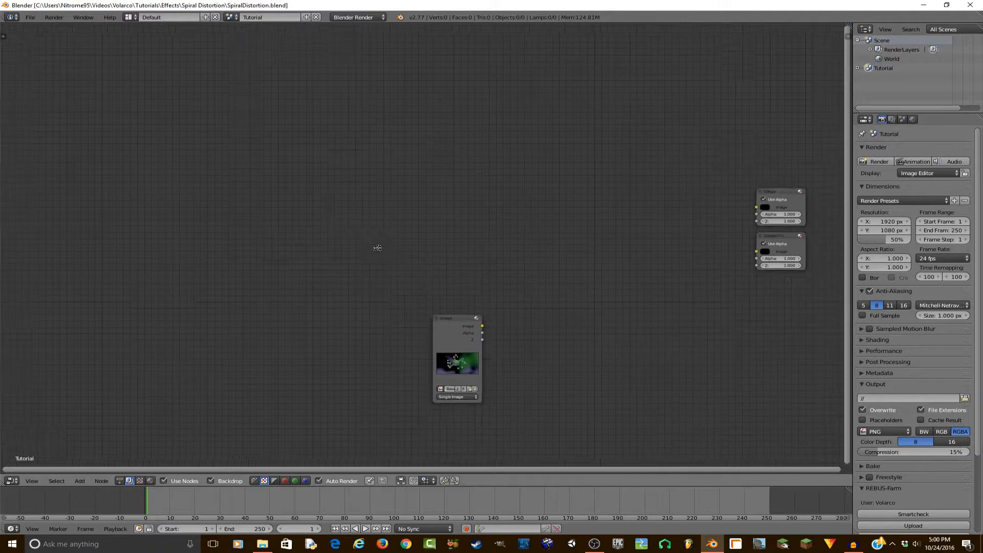
Step: Add a Frame node in an empty area left of the Image node and label it Mask
key(shift+a)
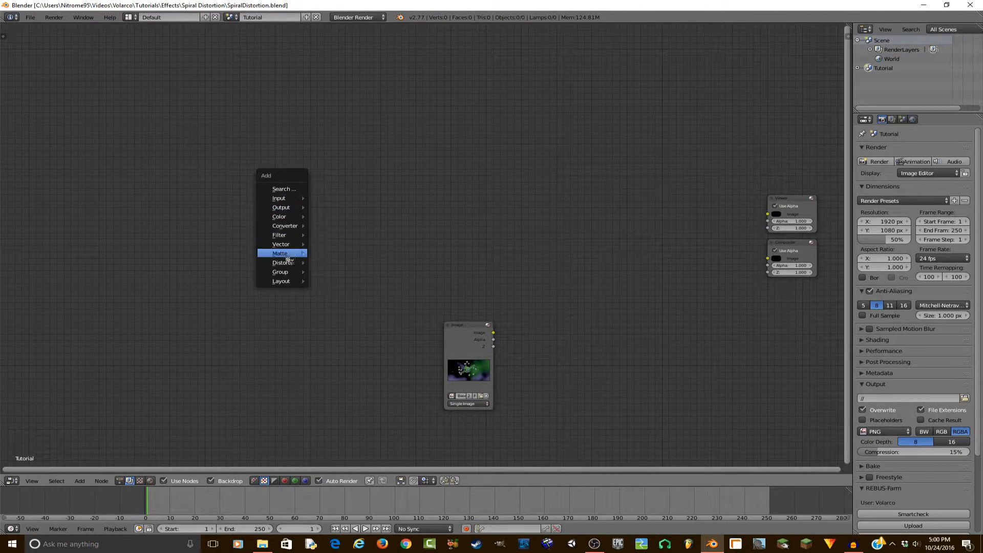
mouse_move(280, 282)
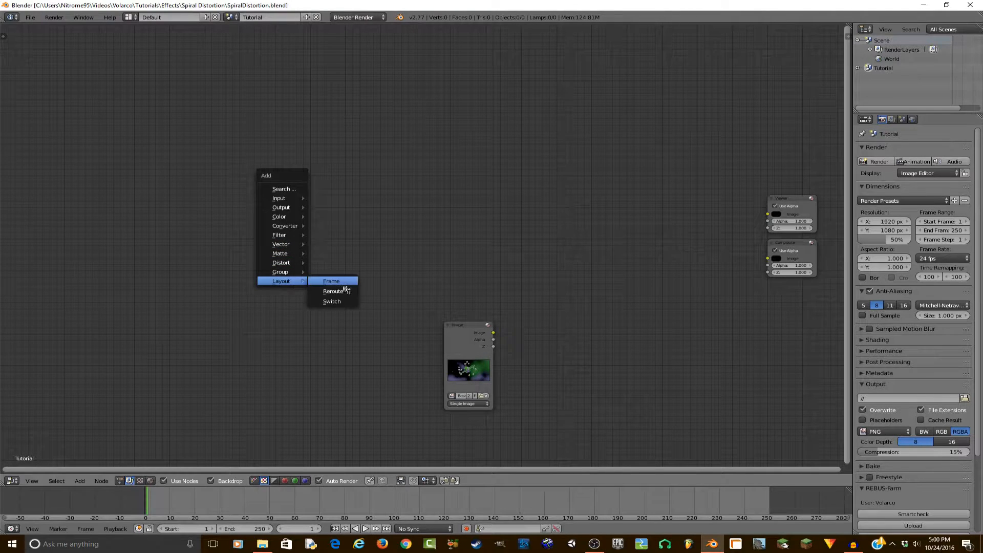
click(328, 281)
click(220, 150)
key(n)
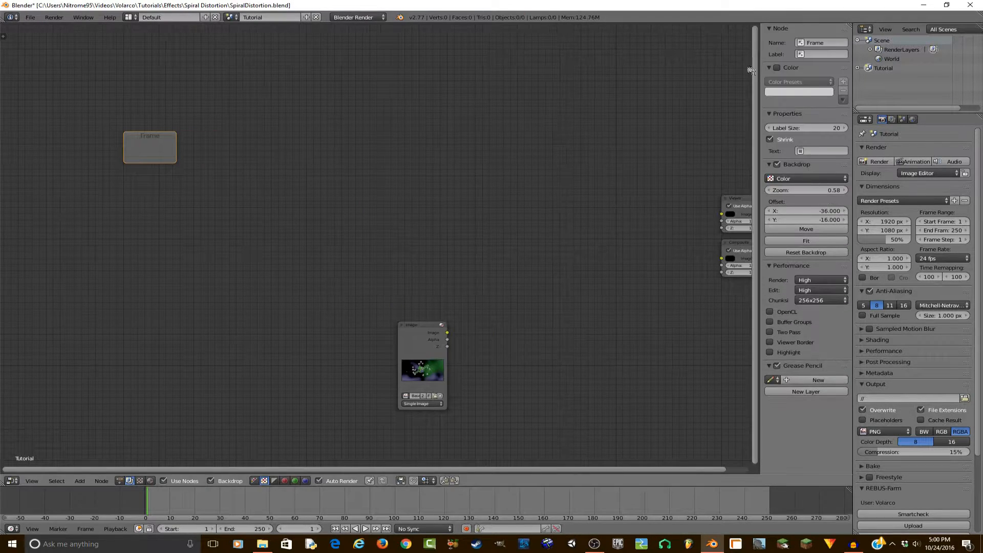
click(827, 53)
text(Mask)
key(Return)
click(777, 67)
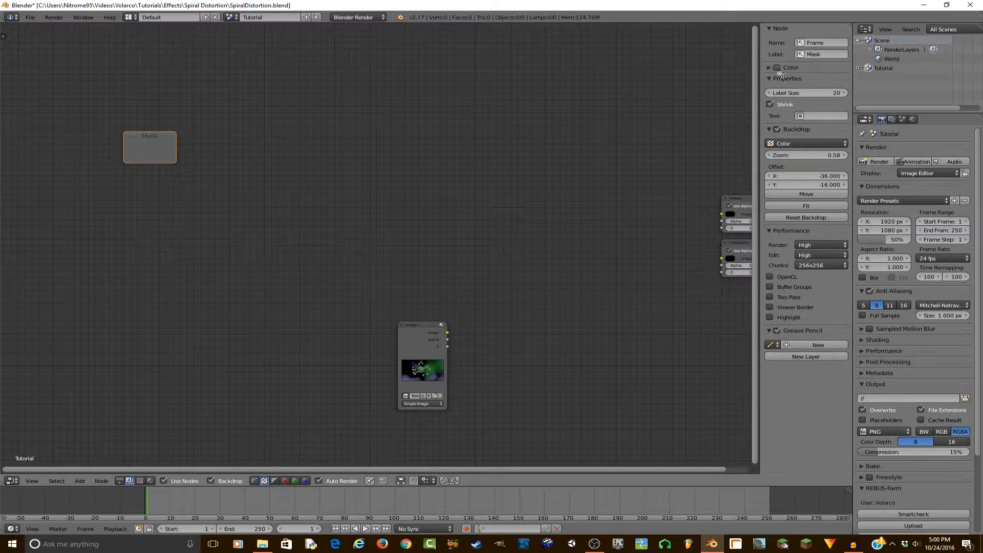
click(799, 92)
scroll(823, 122, down, 8)
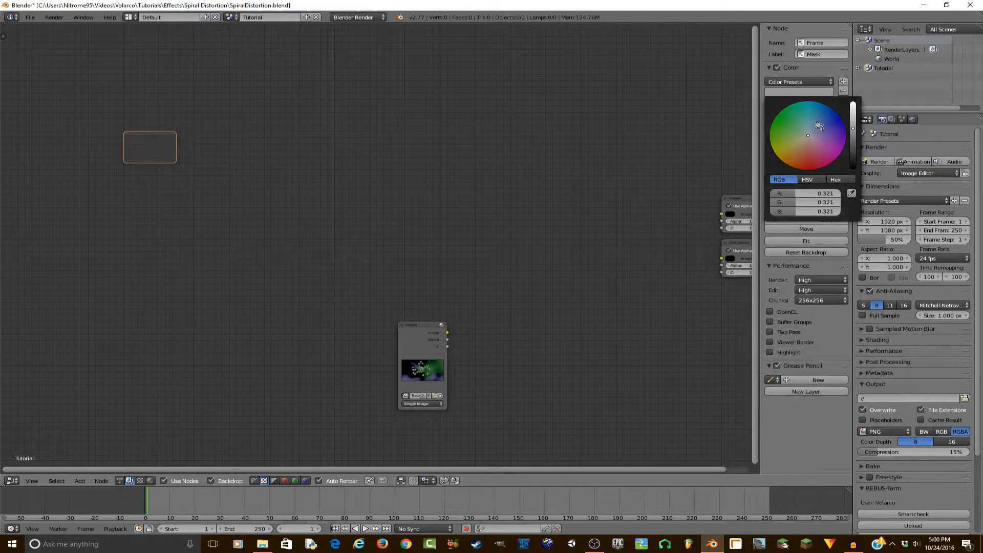
click(777, 67)
Step: Add a Box Mask node inside the Mask frame
key(a)
middle_drag(282, 164, 428, 205)
key(n)
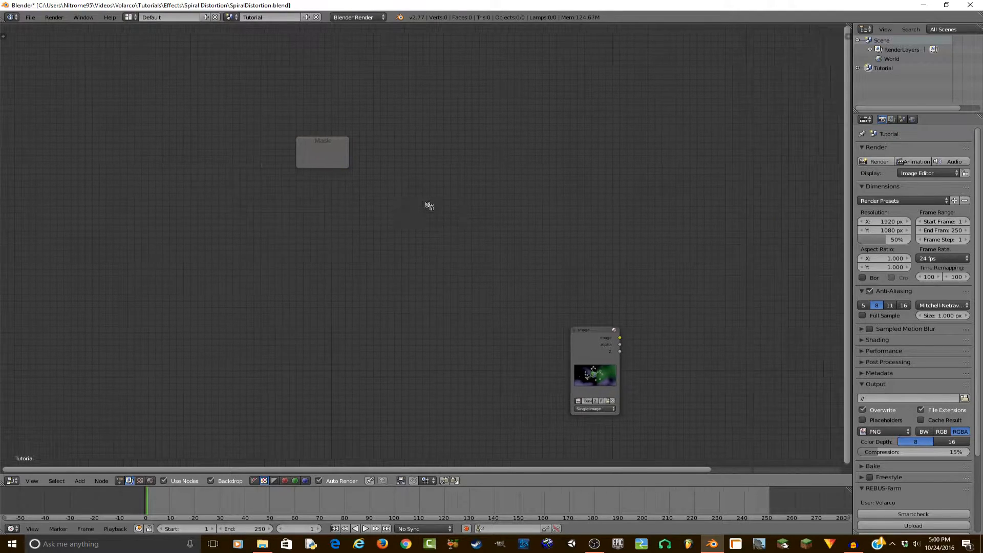
key(shift+a)
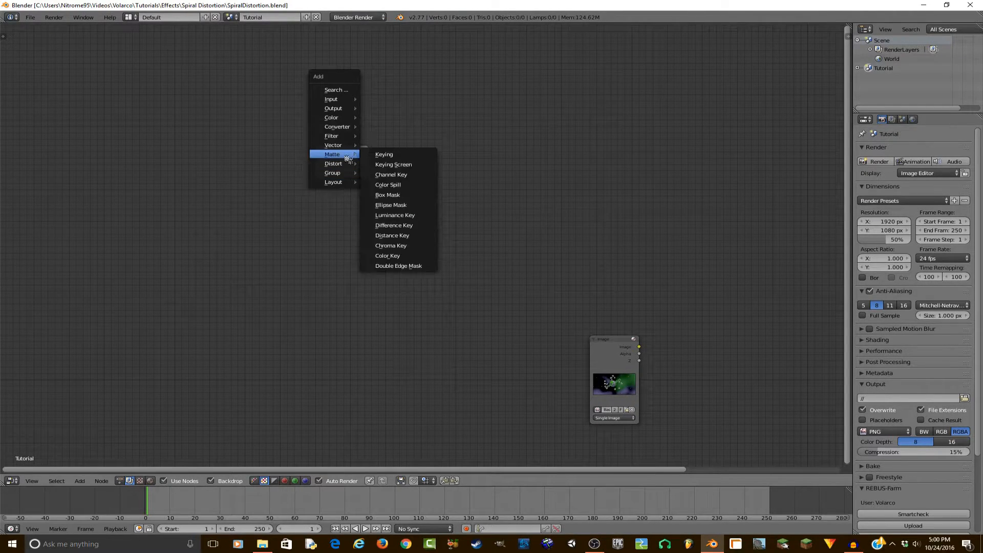
click(369, 192)
click(368, 183)
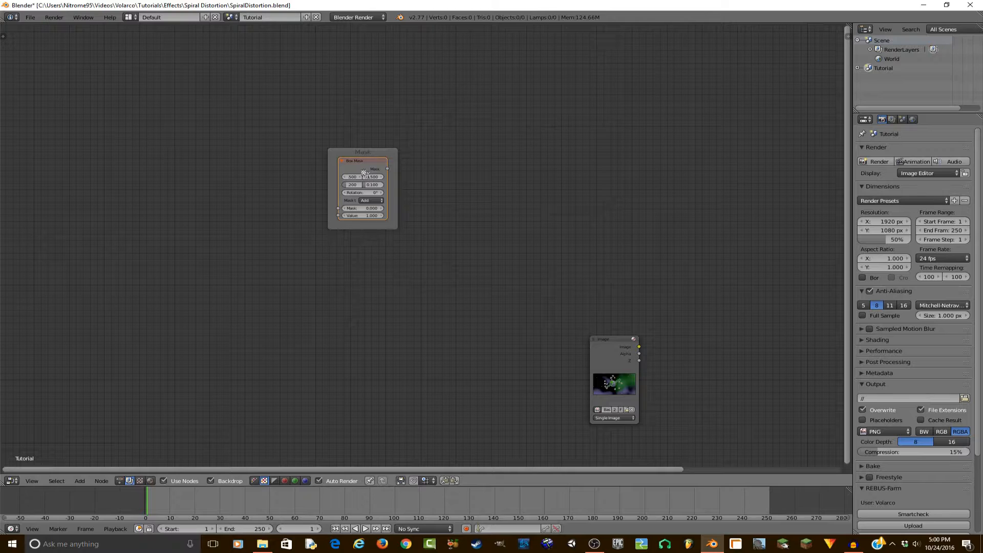
Step: Preview the Box Mask output through the Viewer node and set the render resolution scale to 100%
ctrl+shift+click(364, 171)
scroll(448, 281, up, 2)
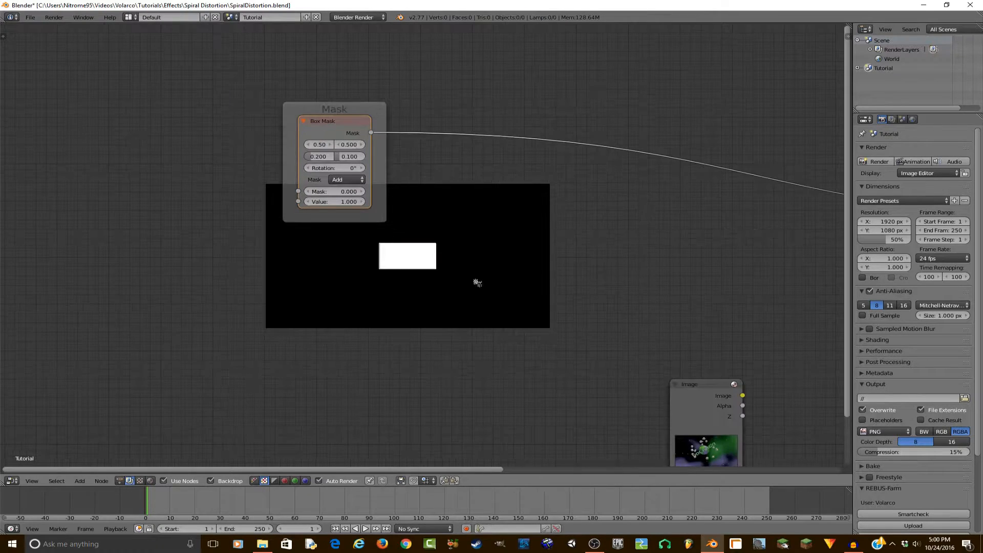
drag(895, 239, 912, 238)
key(a)
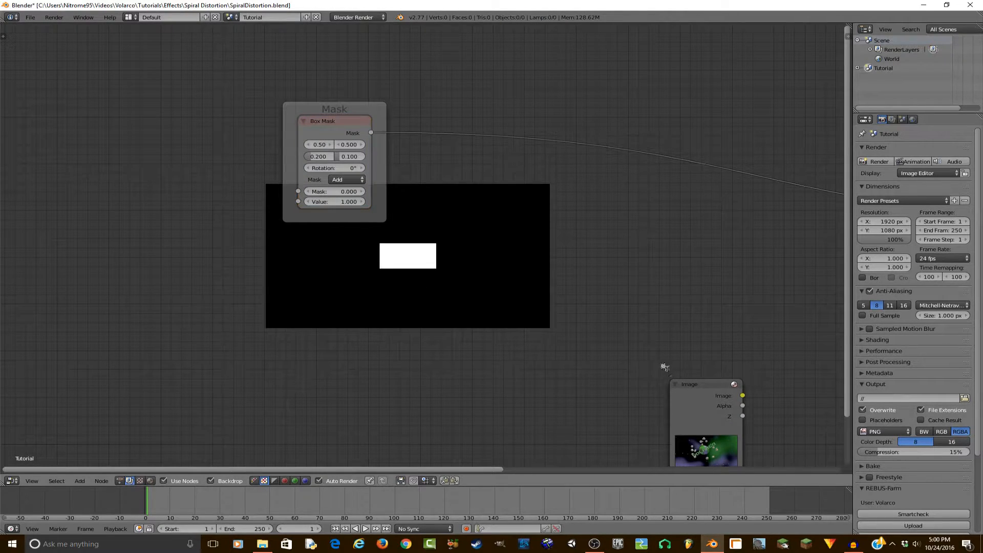
Step: Set the Box Mask's width to 1.5, its height to 0.5 and its Y position to 1
scroll(641, 341, down, 2)
scroll(333, 180, up, 2)
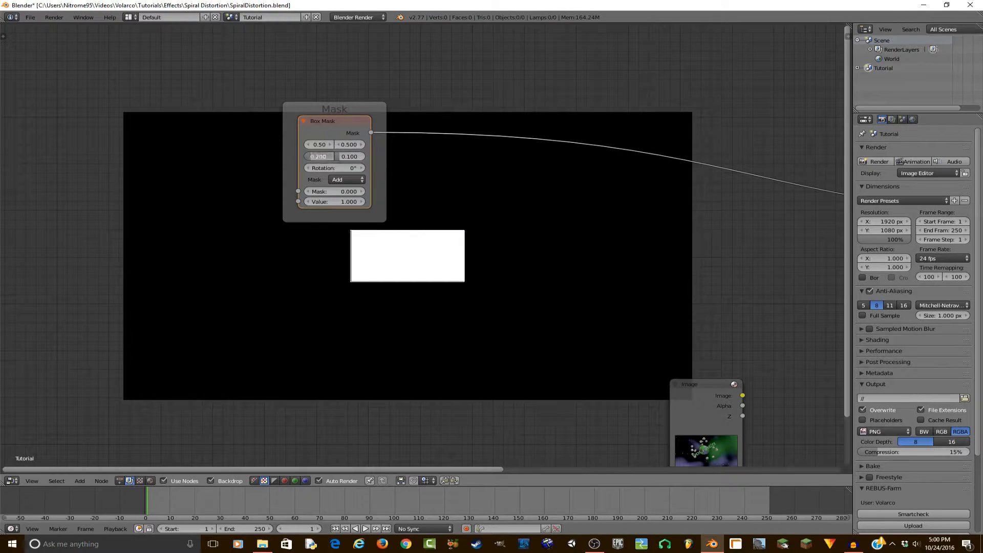
click(319, 157)
text(1)
key(Return)
ctrl+drag(319, 156, 327, 157)
click(357, 159)
text(0.5)
key(Return)
click(344, 144)
text(1)
key(Return)
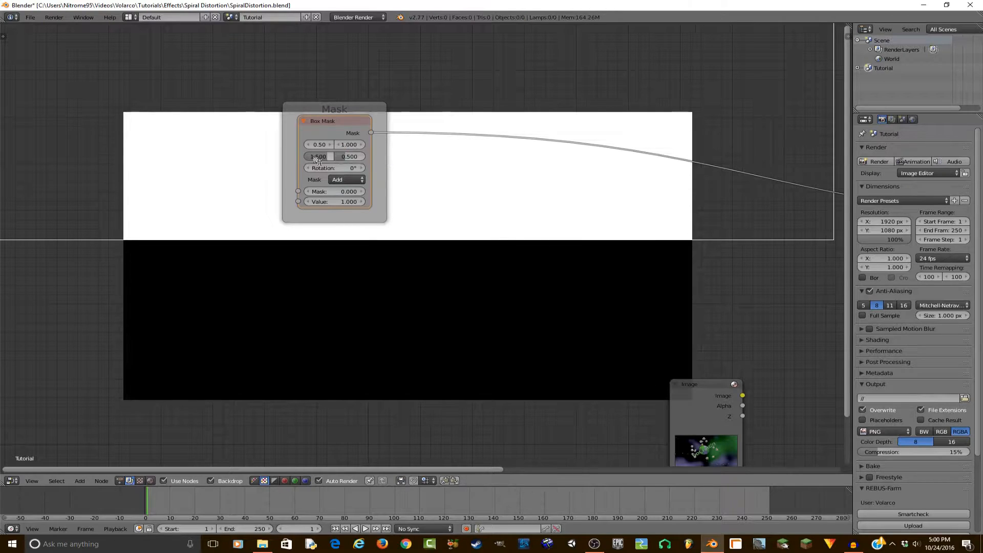
Step: Insert a Blur node inside the Mask frame on the link between the Box Mask and the Viewer
key(a)
middle_drag(461, 251, 376, 270)
key(shift+a)
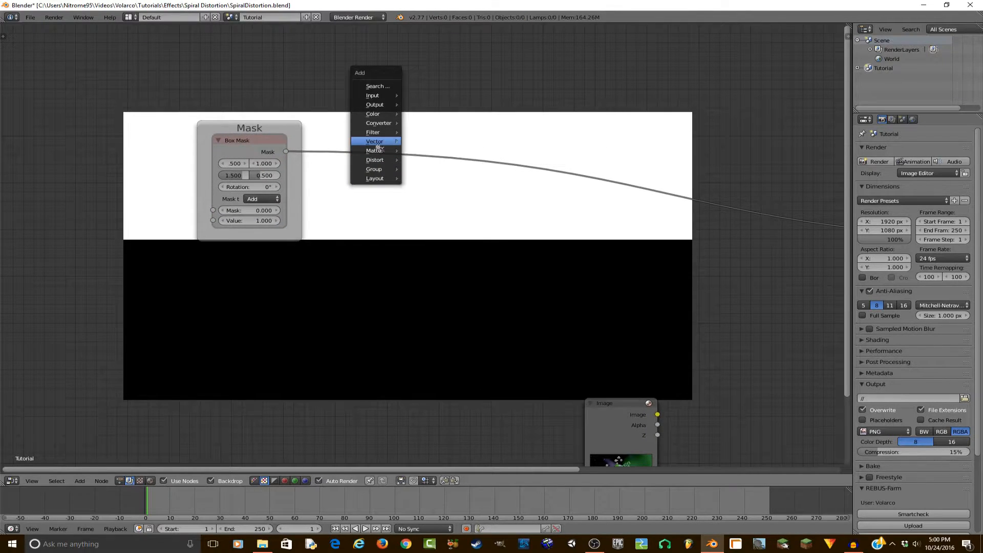
click(420, 142)
click(255, 143)
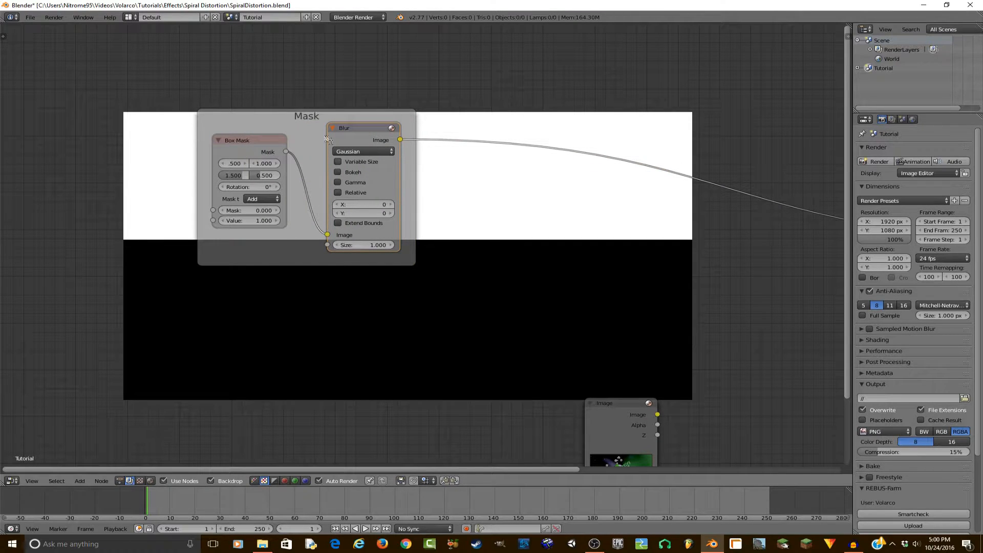
Step: Add an unconnected Mix node well below the mask nodes, beside the Image node
key(Home)
key(shift+a)
mouse_move(351, 165)
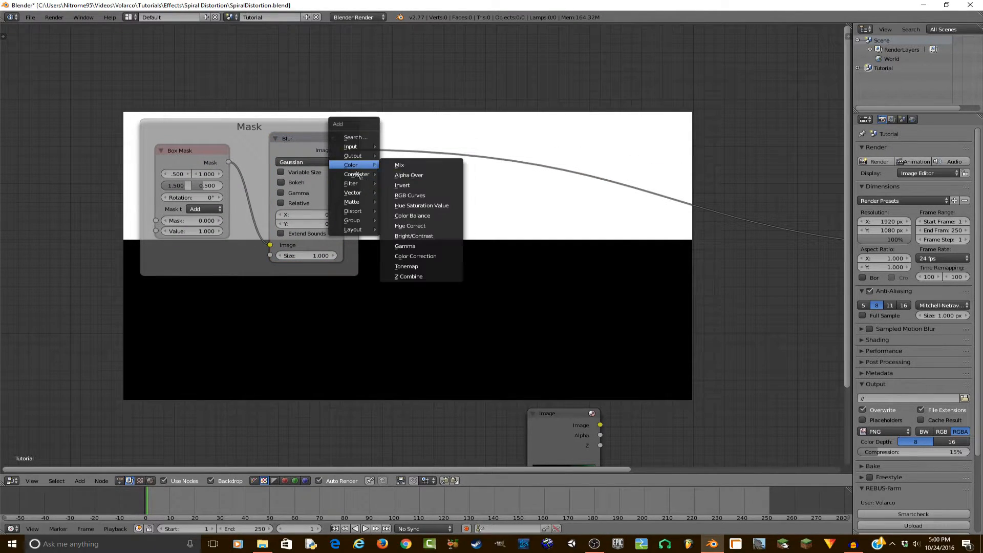
click(415, 171)
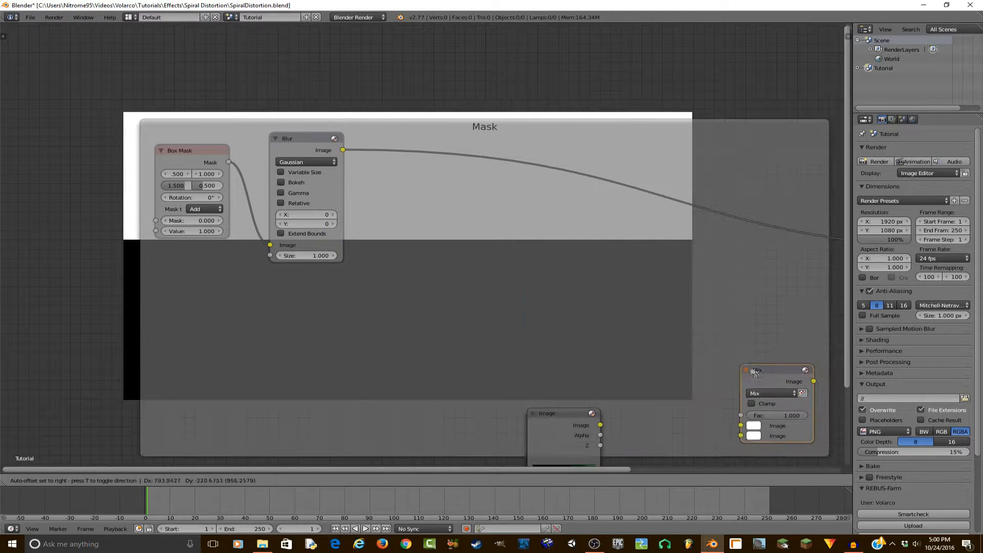
click(738, 392)
Step: Set the Blur node's type to Fast Gaussian and its Y size to 500, and save the file
scroll(304, 180, up, 2)
click(272, 128)
middle_drag(292, 144, 226, 191)
drag(224, 255, 223, 267)
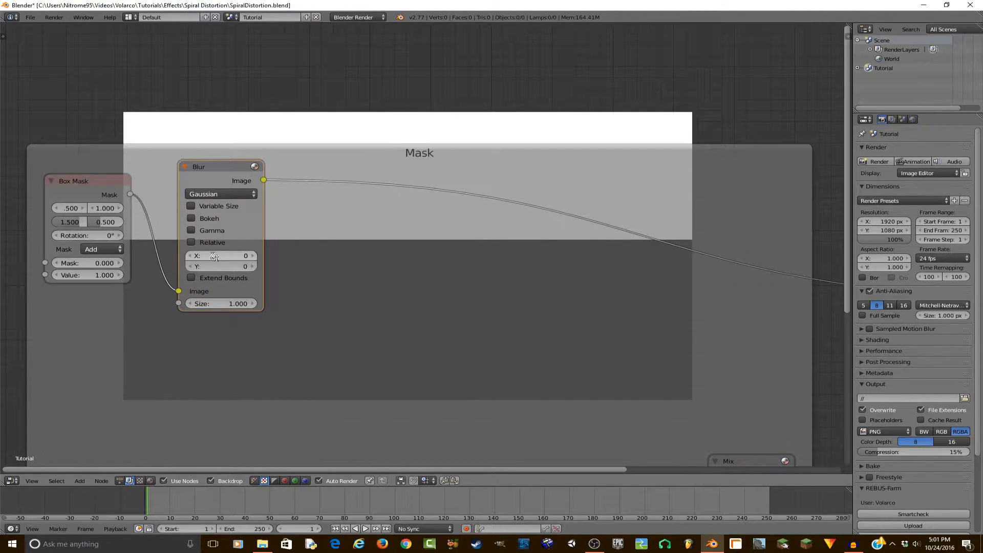
click(219, 206)
click(220, 195)
click(214, 121)
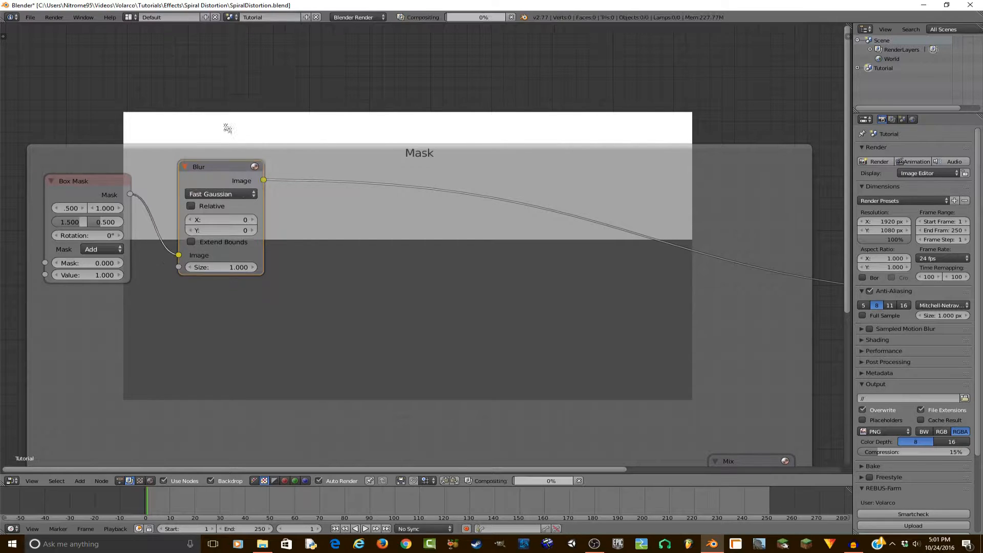
click(222, 232)
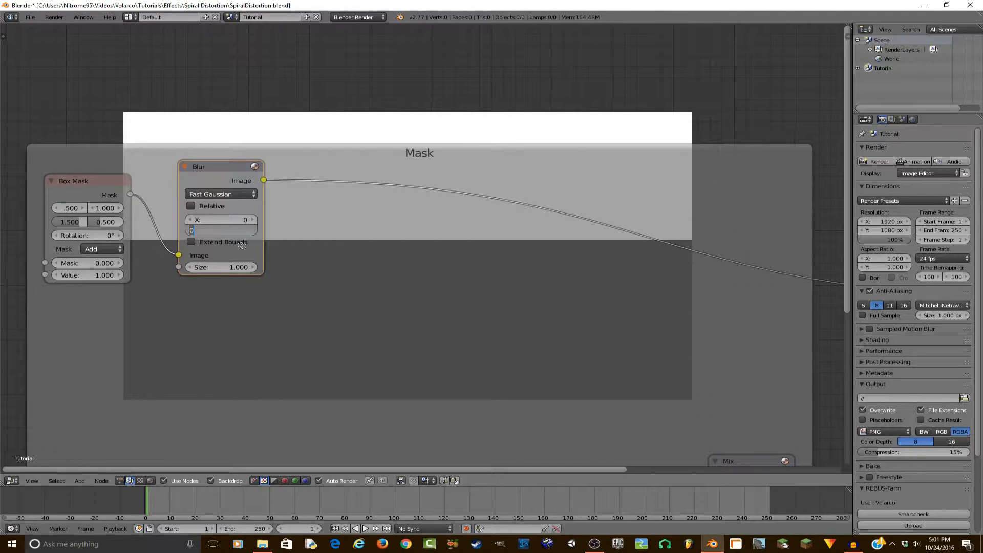
text(500)
key(Return)
key(ctrl+s)
Step: Insert a Math node directly after the Blur node, set its operation to Subtract, and save the file
middle_drag(288, 211, 249, 178)
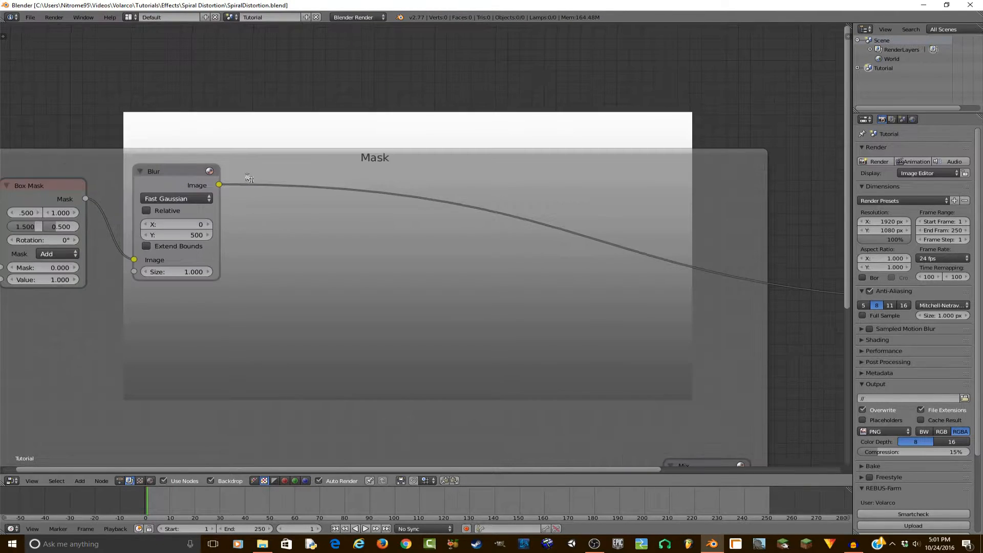
key(shift+a)
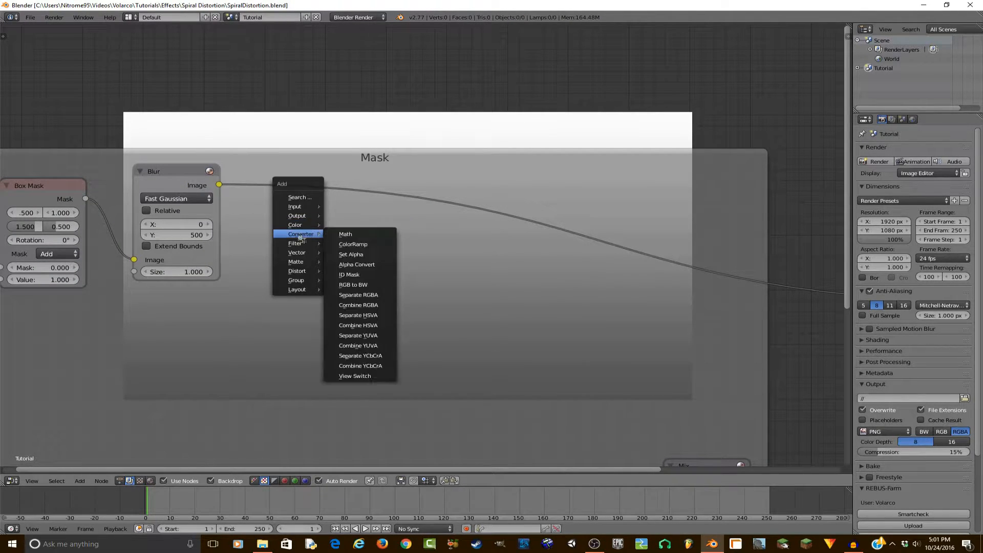
click(314, 226)
click(247, 154)
click(307, 204)
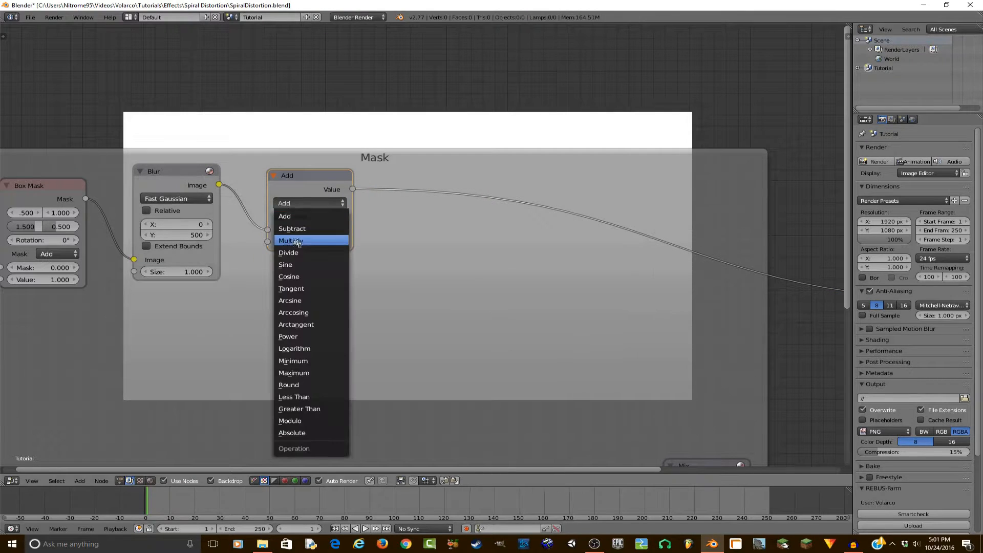
click(301, 228)
key(ctrl+s)
Step: Duplicate the Subtract node onto the link after it and change the copy to Multiply with a value of 2
click(320, 240)
key(shift+d)
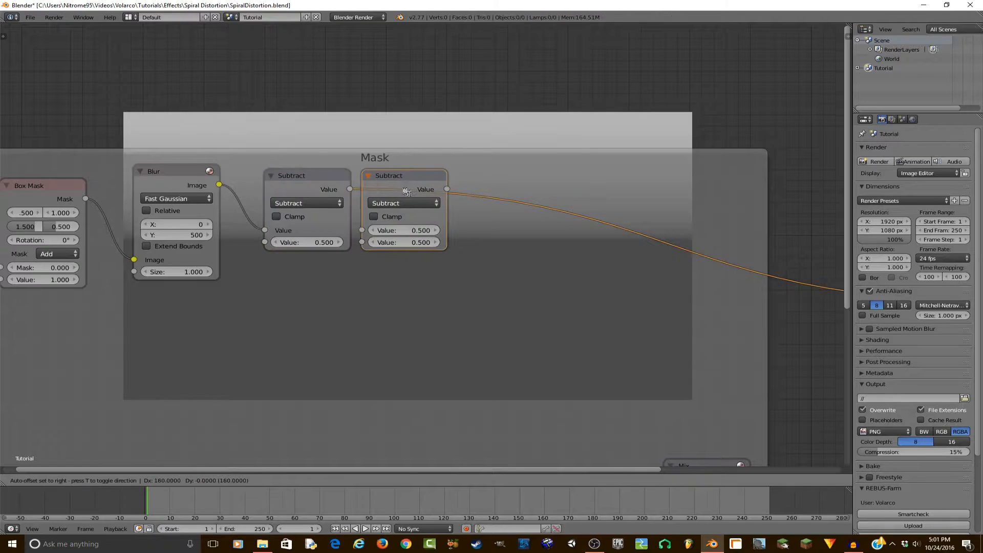
click(437, 176)
click(441, 203)
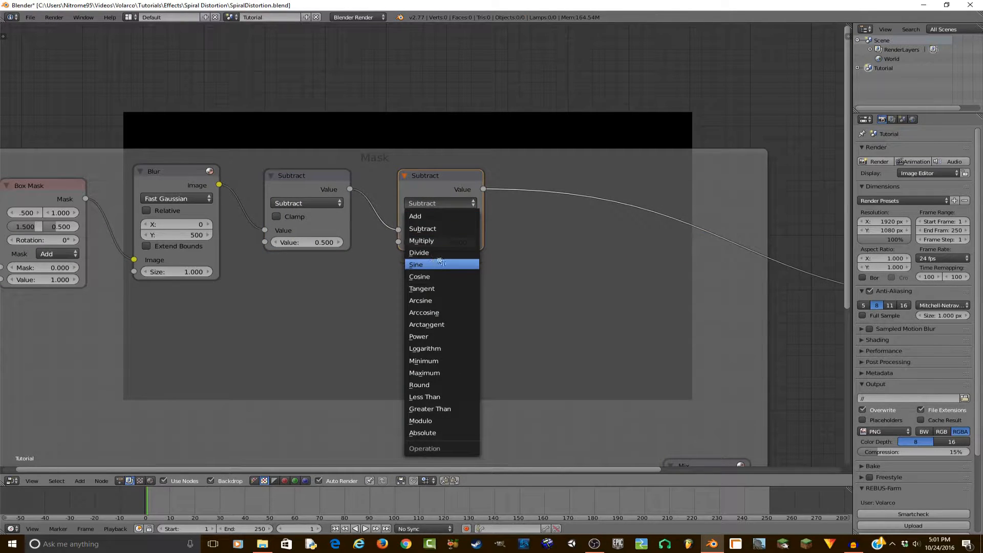
click(442, 239)
text(2)
key(Return)
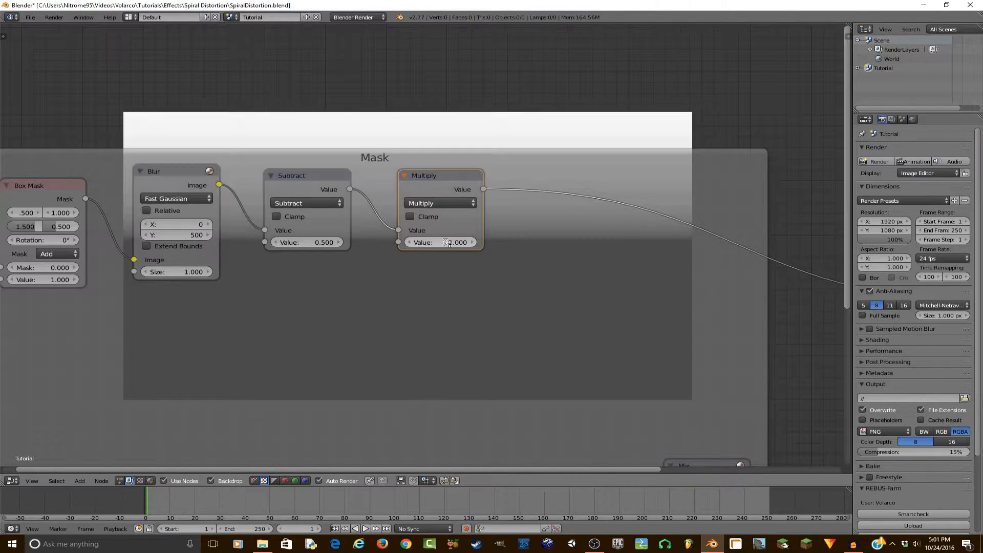
Step: Move the Multiply node slightly closer to the Subtract node and save the file
key(g)
click(451, 218)
key(a)
key(ctrl+s)
click(451, 217)
right_click(346, 184)
right_click(443, 186)
key(a)
key(ctrl+s)
click(443, 186)
Step: Examine the mask gradient in the backdrop together with the Blur, Subtract and Multiply nodes that create it
middle_drag(361, 194, 598, 355)
click(376, 332)
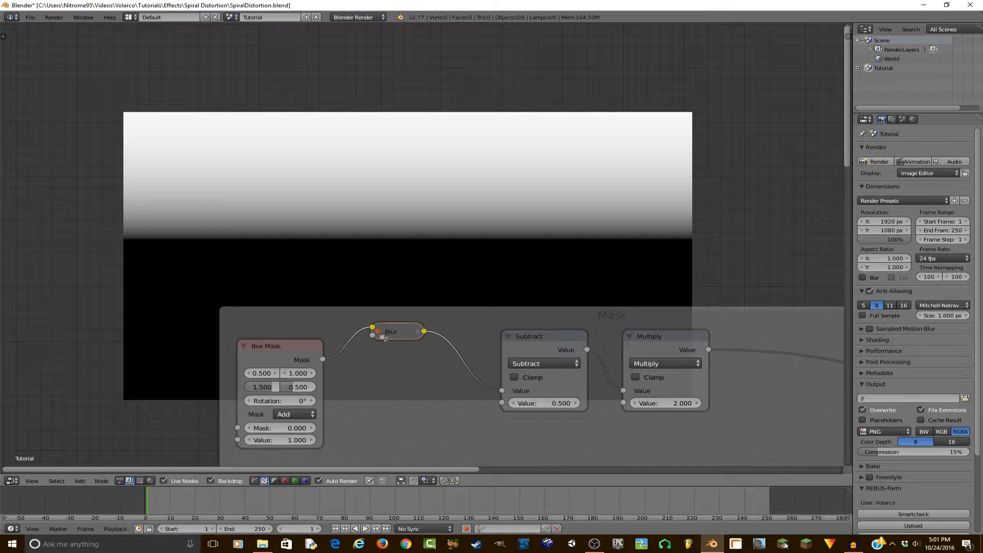
click(382, 336)
key(a)
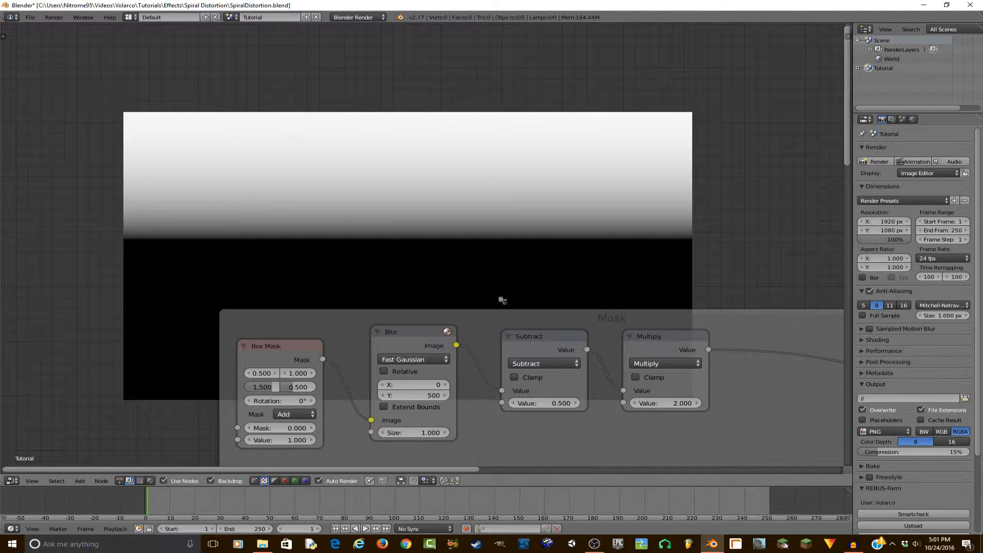
middle_drag(527, 295, 383, 299)
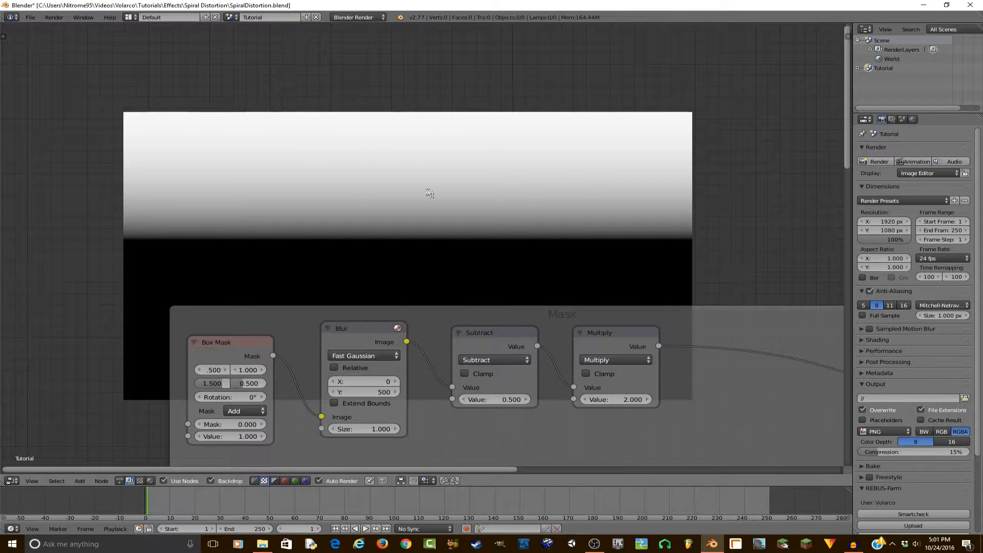
middle_drag(553, 248, 398, 215)
middle_drag(512, 220, 482, 251)
middle_drag(566, 297, 548, 223)
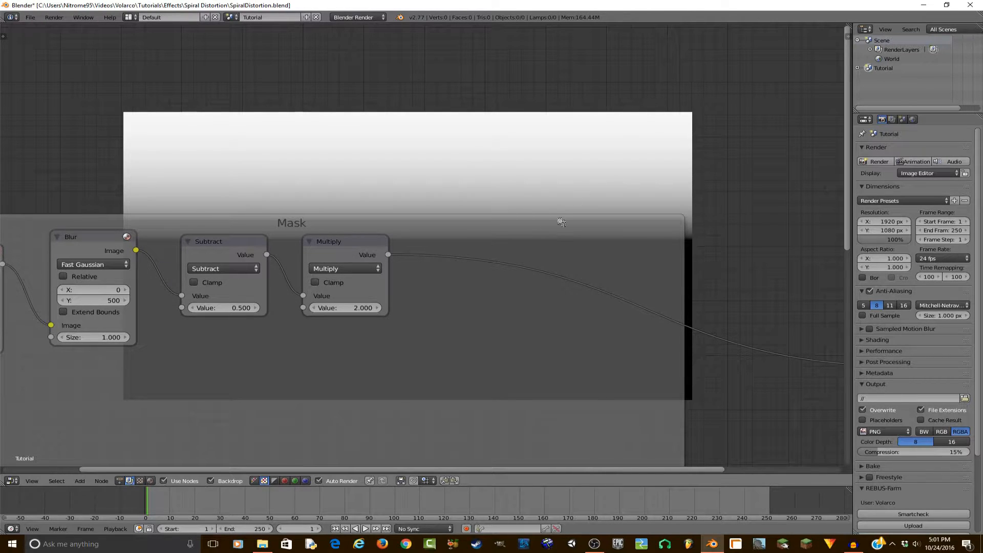
Step: Add an Ellipse Mask node inside the Mask frame, directly below the Box Mask
key(Home)
key(shift+a)
mouse_move(73, 265)
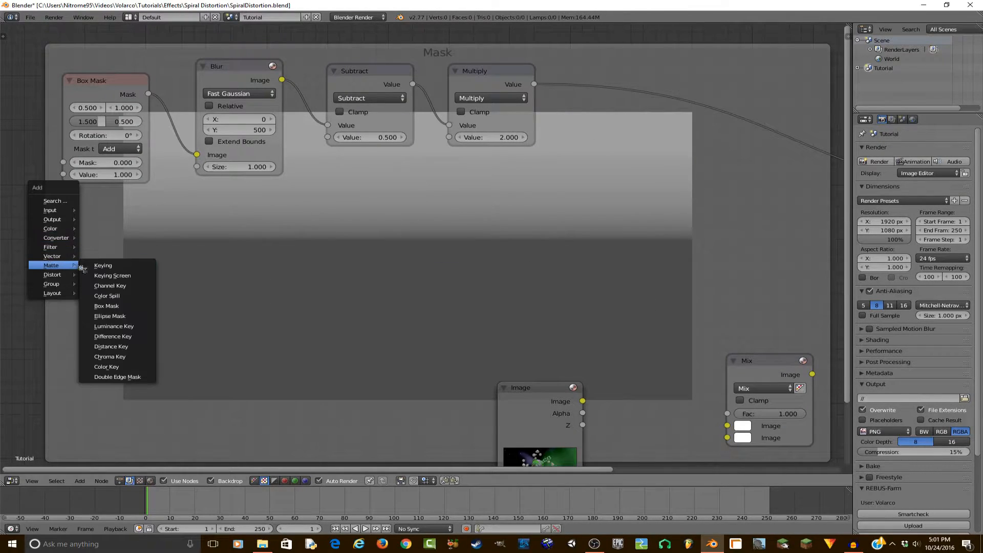
click(110, 316)
click(72, 215)
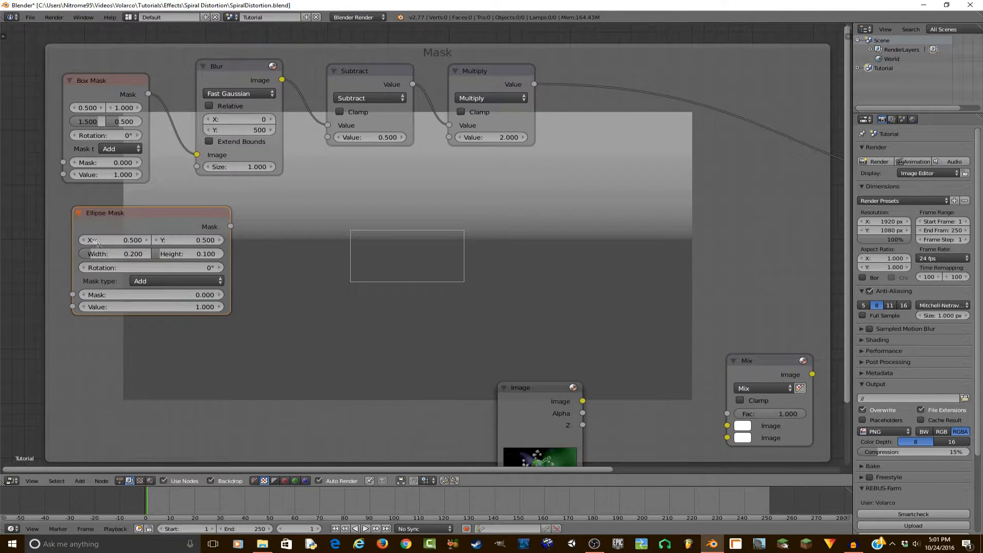
Step: Set the Ellipse Mask's width to 0.1, save the file, and shift the node into line under the Box Mask
click(133, 256)
text(1)
key(Return)
key(ctrl+s)
click(134, 253)
key(g)
click(201, 239)
key(a)
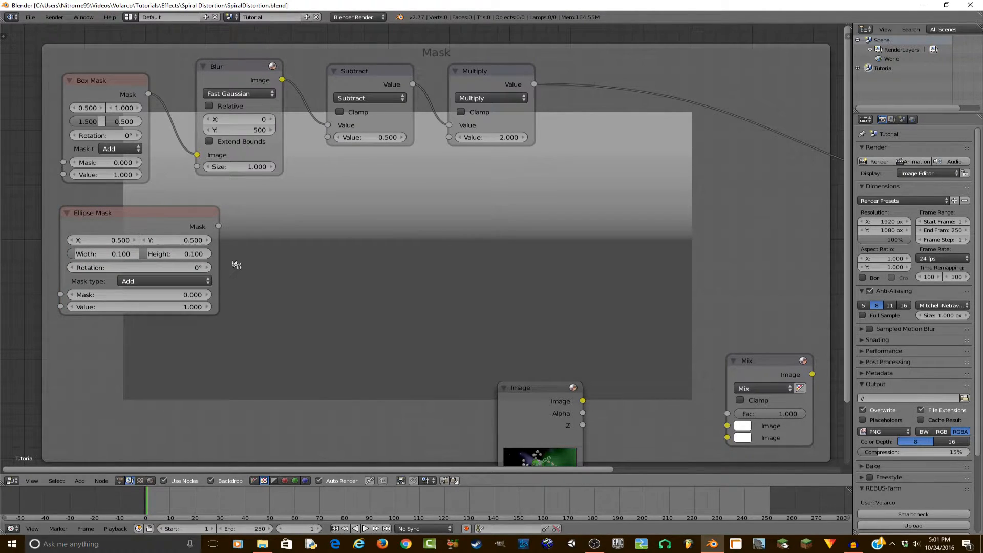
Step: Duplicate the Blur node beside the Ellipse Mask, link the mask output to it, and set its X size to 500
click(240, 72)
key(shift+d)
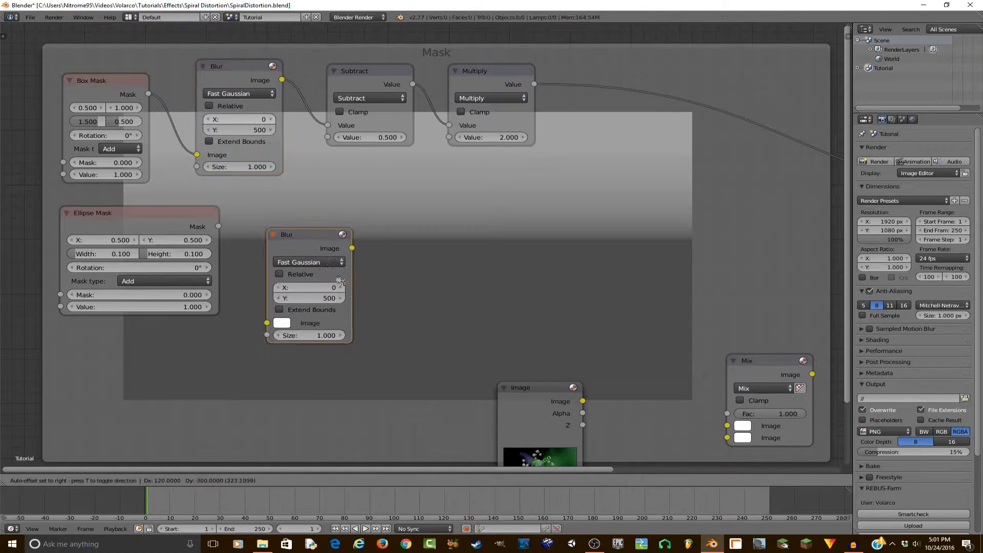
click(311, 219)
drag(225, 230, 274, 305)
key(ctrl+c)
key(ctrl+v)
key(a)
middle_drag(364, 297, 339, 288)
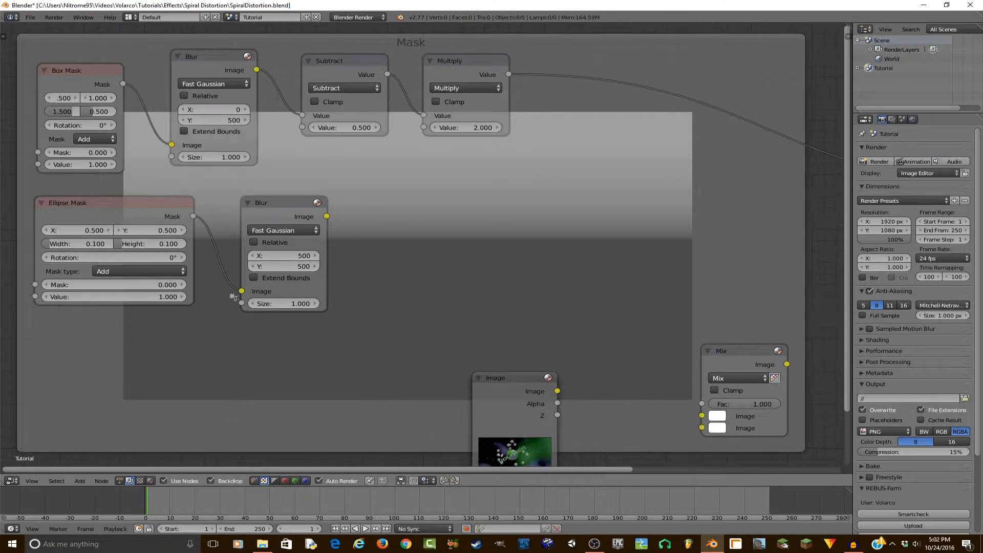
middle_drag(264, 284, 246, 288)
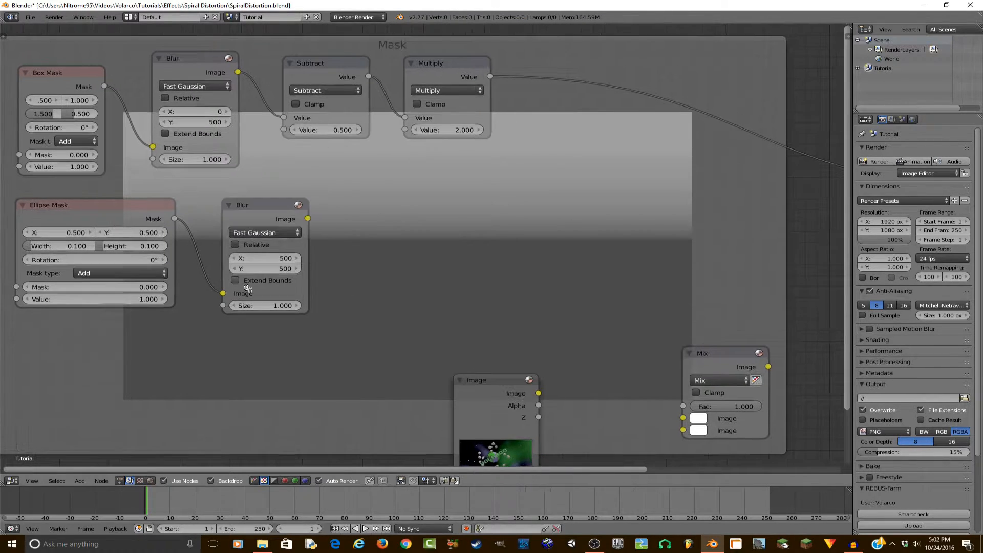
Step: Add a ColorRamp node after the second Blur, feed the blurred ellipse into its Fac input, and preview it through the Viewer
key(shift+a)
mouse_move(440, 228)
click(507, 228)
click(311, 186)
drag(308, 218, 344, 305)
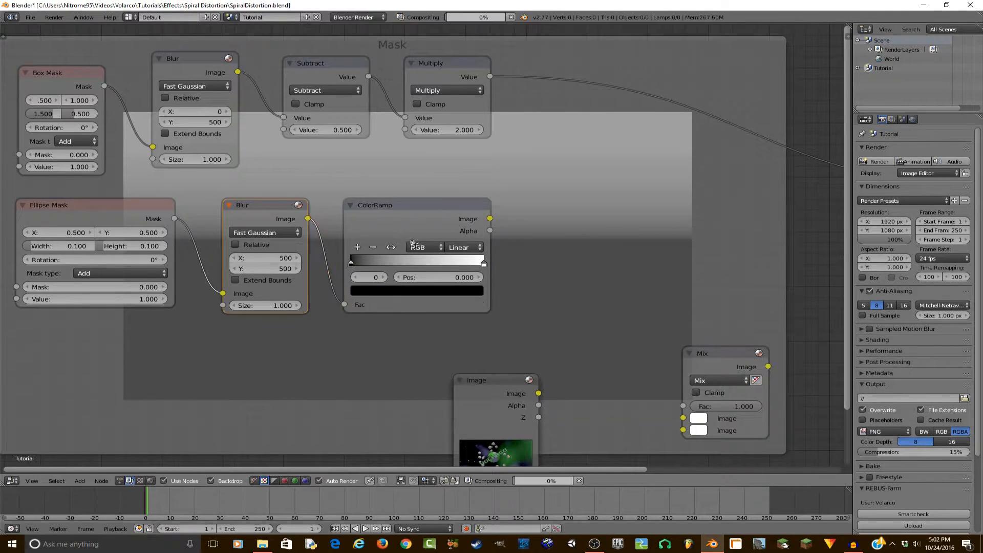
ctrl+shift+click(433, 224)
Step: Switch the ColorRamp interpolation to Constant and slide its white stop down to about 0.073
middle_drag(415, 187, 348, 260)
scroll(316, 233, down, 6)
scroll(348, 260, up, 1)
click(381, 318)
click(394, 277)
middle_drag(419, 259, 269, 370)
drag(242, 444, 183, 444)
drag(192, 444, 177, 444)
middle_drag(177, 444, 94, 362)
drag(90, 355, 89, 354)
middle_drag(229, 463, 349, 337)
scroll(424, 340, up, 1)
drag(60, 226, 59, 227)
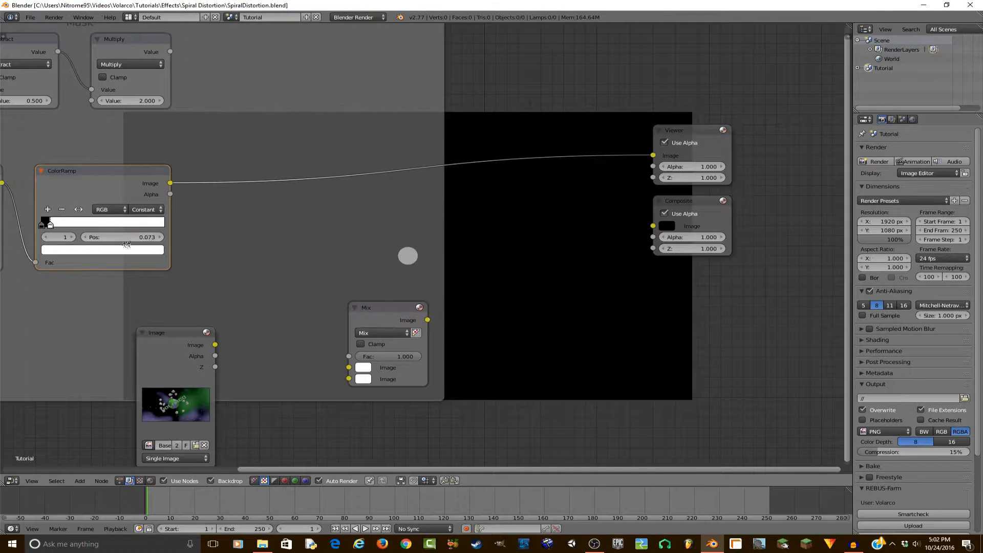
Step: Fine-tune the ColorRamp's white stop to position 0.074 and save the file
middle_drag(107, 243, 175, 248)
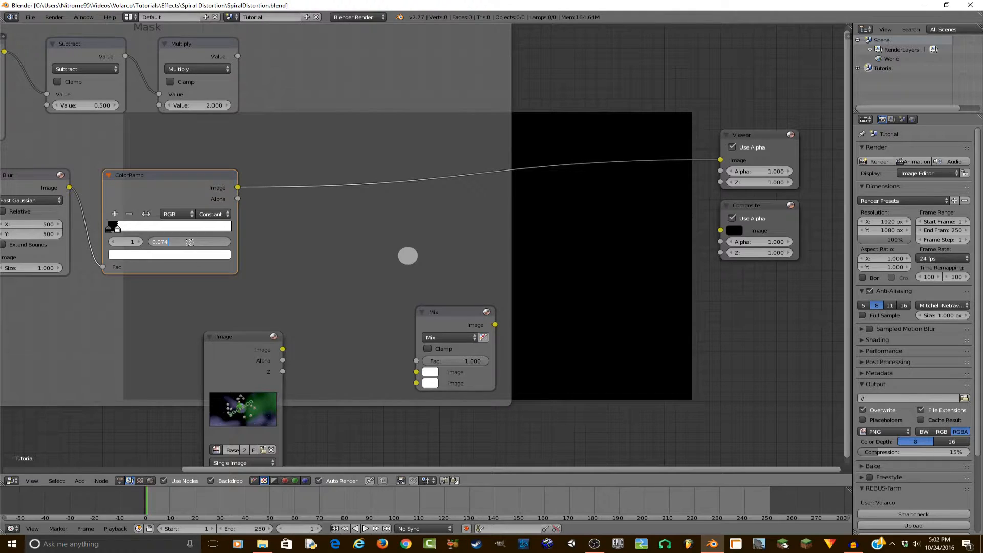
key(BackSpace)
text(2)
key(Return)
click(184, 243)
text(4)
key(Return)
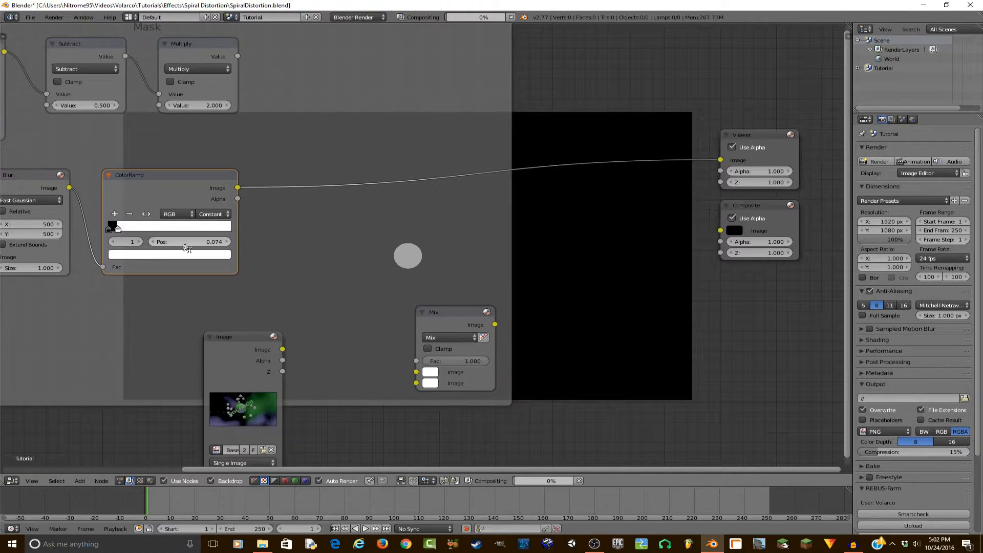
key(ctrl+s)
click(184, 243)
Step: Set the ColorRamp interpolation back to Linear and save the file
scroll(307, 246, up, 1)
middle_drag(306, 243, 376, 201)
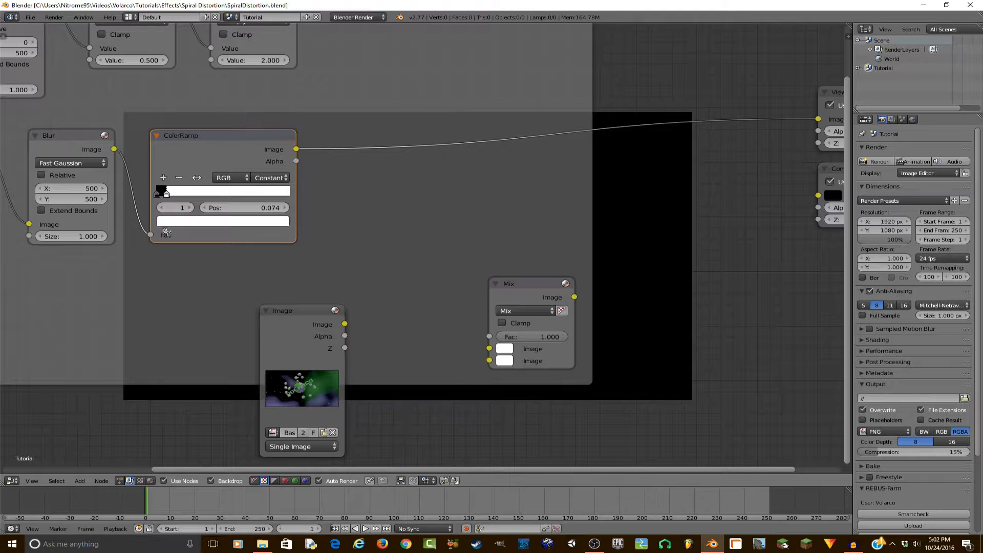
click(280, 187)
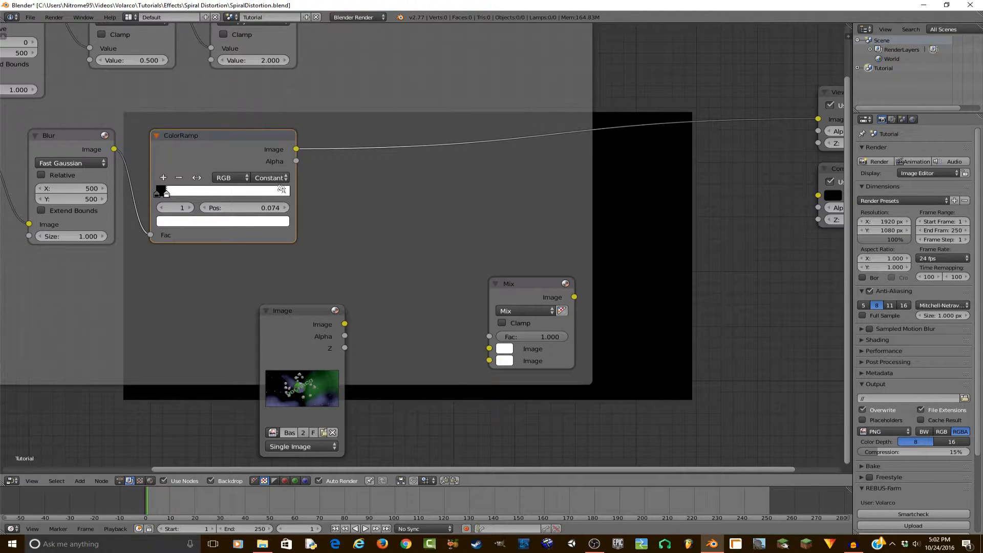
click(288, 177)
click(285, 149)
middle_drag(341, 219, 539, 307)
key(ctrl+s)
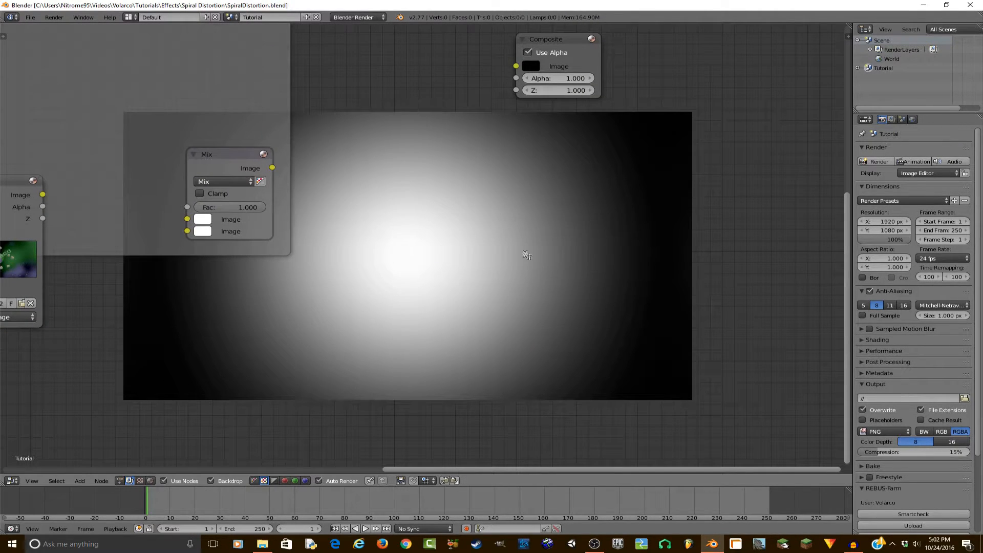
Step: Insert a Mix node inside the Mask frame on the link between the ColorRamp and the Viewer
scroll(457, 234, down, 3)
key(shift+a)
mouse_move(265, 176)
click(314, 177)
click(367, 226)
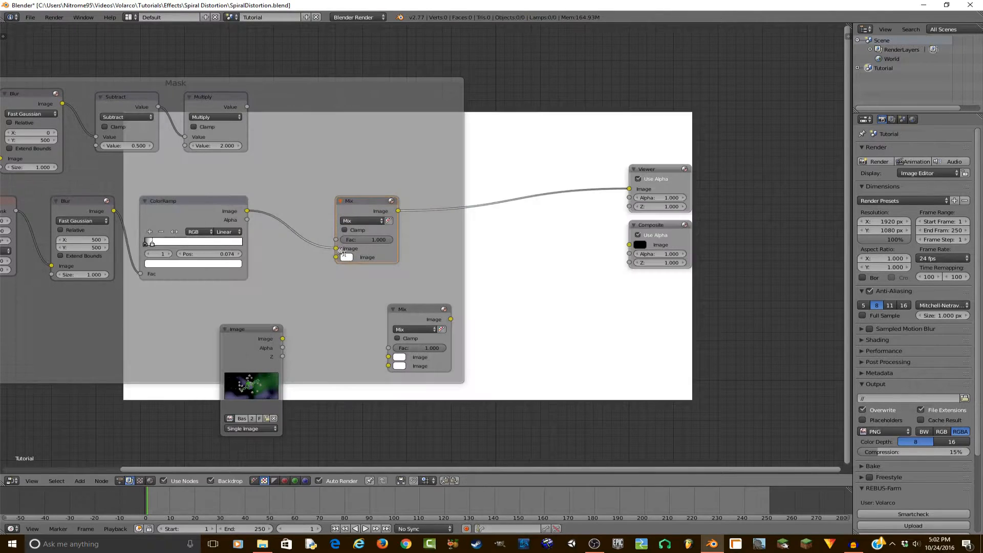
Step: Connect the ColorRamp image to the new Mix node's Fac and the Multiply output to its second Image input
drag(247, 211, 214, 229)
drag(358, 248, 298, 189)
drag(246, 208, 337, 241)
drag(247, 107, 337, 257)
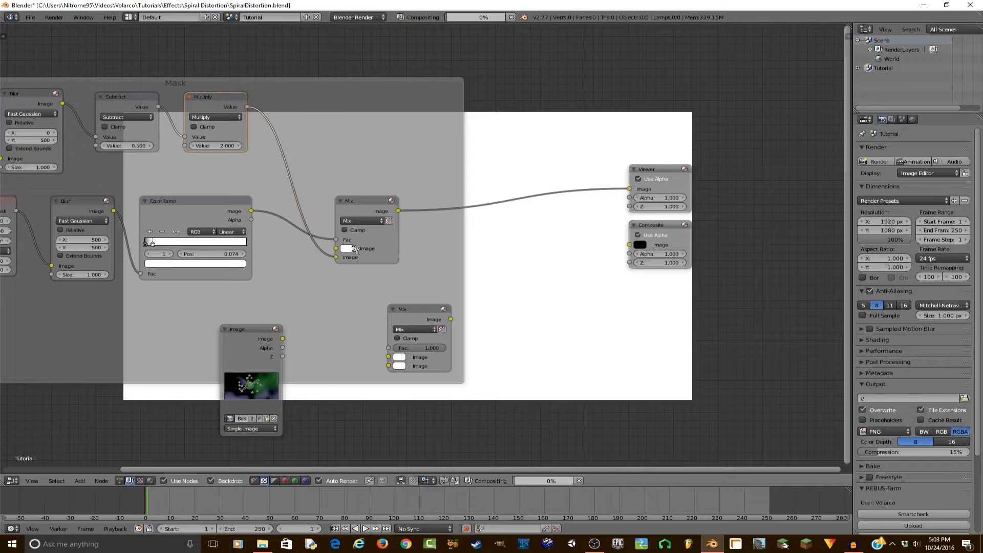
Step: Set the first Image colour of the connected Mix node to black and save the file
click(347, 249)
click(419, 188)
middle_drag(553, 299, 419, 223)
middle_drag(239, 197, 151, 166)
scroll(164, 172, up, 1)
key(ctrl+s)
click(401, 211)
middle_drag(422, 213, 507, 210)
scroll(530, 197, down, 7)
middle_drag(530, 197, 579, 286)
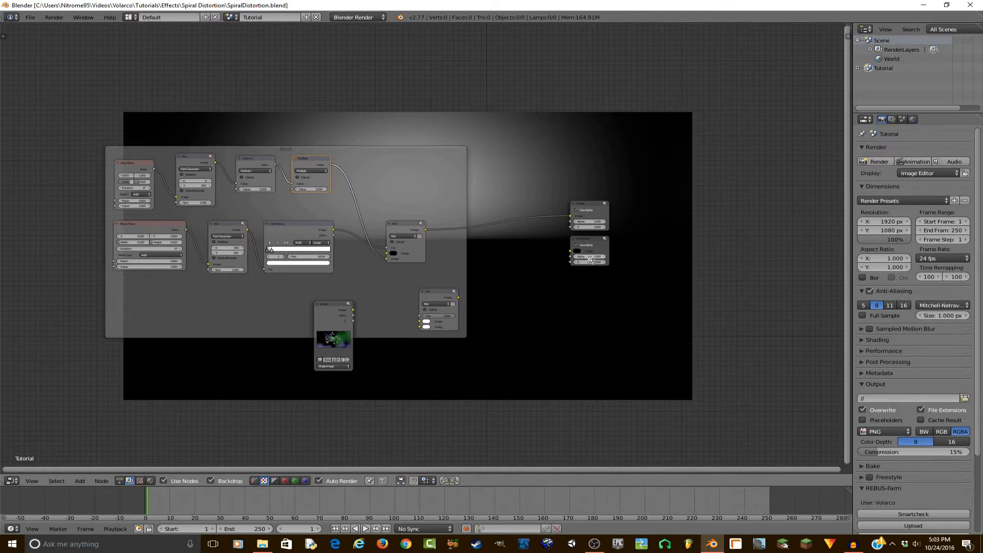
Step: Select the ColorRamp's black stop and shift its position slightly off zero, to about 0.012
scroll(592, 261, up, 1)
middle_drag(440, 220, 415, 163)
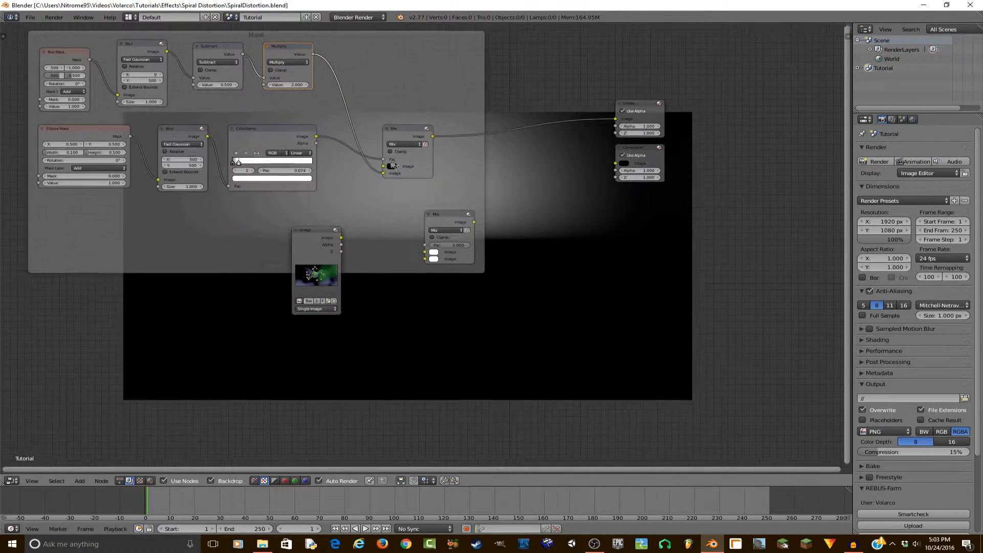
scroll(178, 158, up, 3)
middle_drag(538, 243, 415, 282)
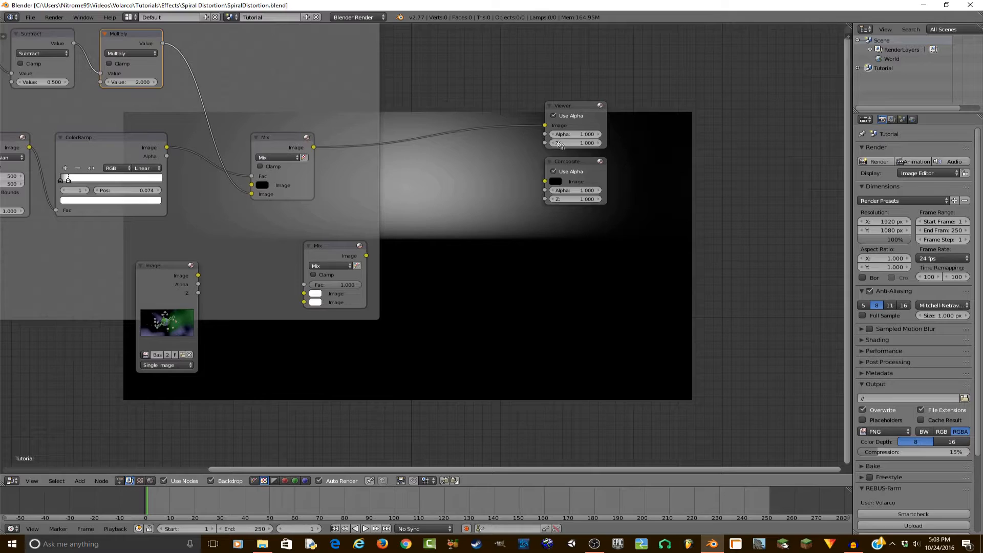
middle_drag(547, 139, 660, 412)
middle_drag(158, 465, 235, 314)
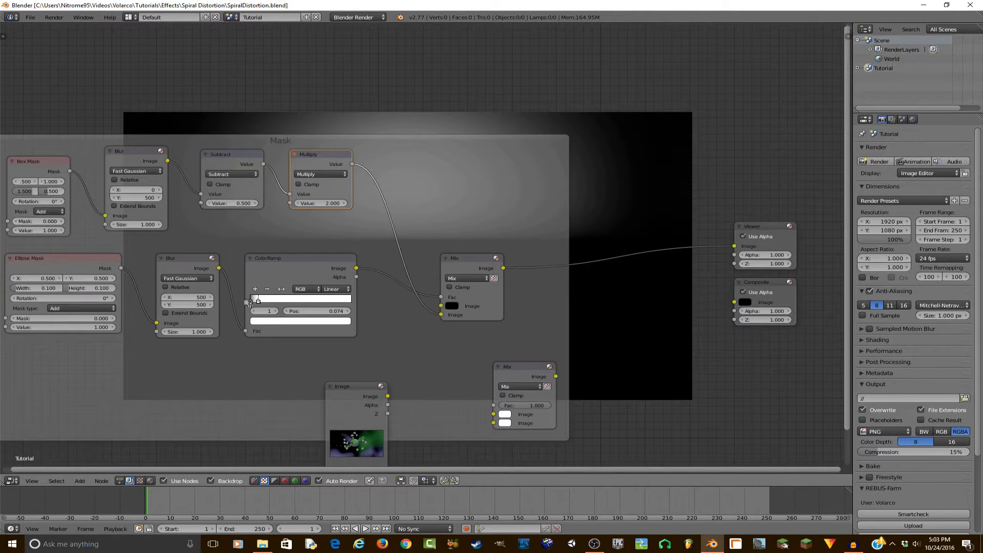
click(250, 300)
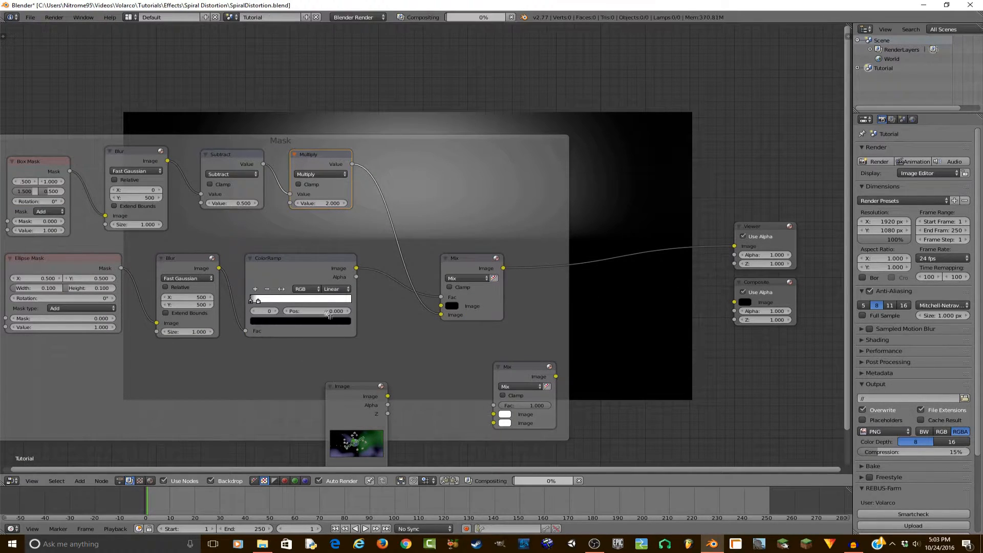
drag(255, 302, 259, 306)
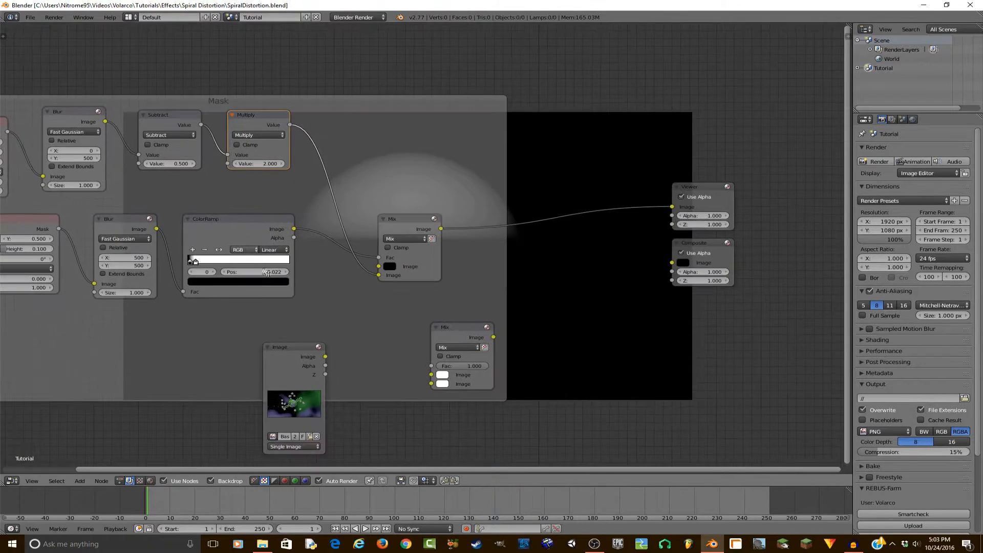
click(227, 271)
click(228, 270)
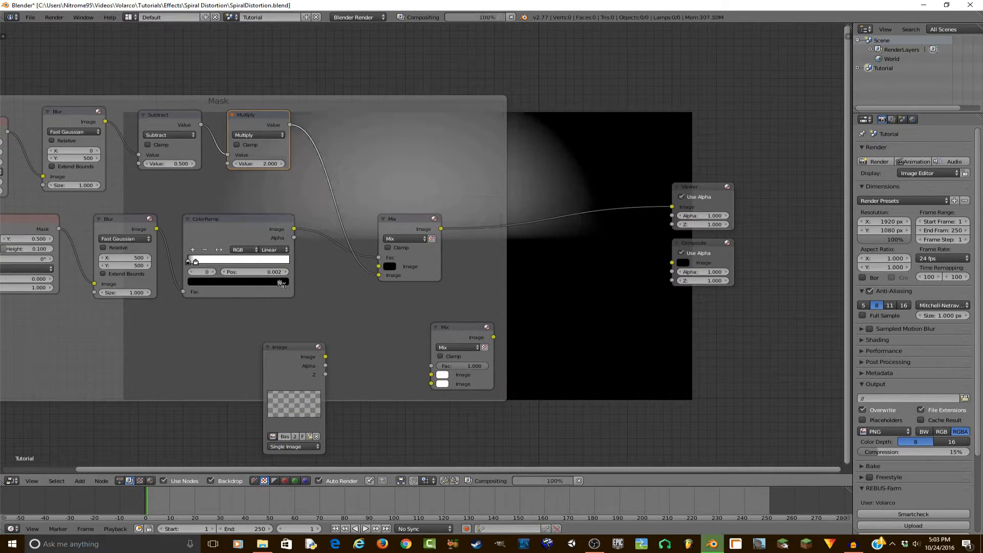
click(287, 272)
Step: Set the position of the ColorRamp's black stop to 0.010 and save the file
click(256, 271)
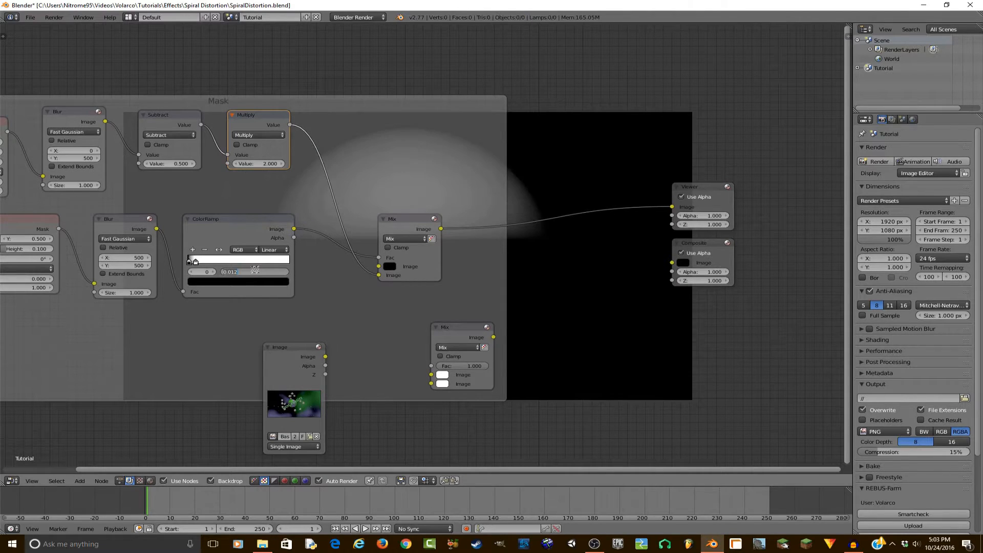
text(0.1)
key(Return)
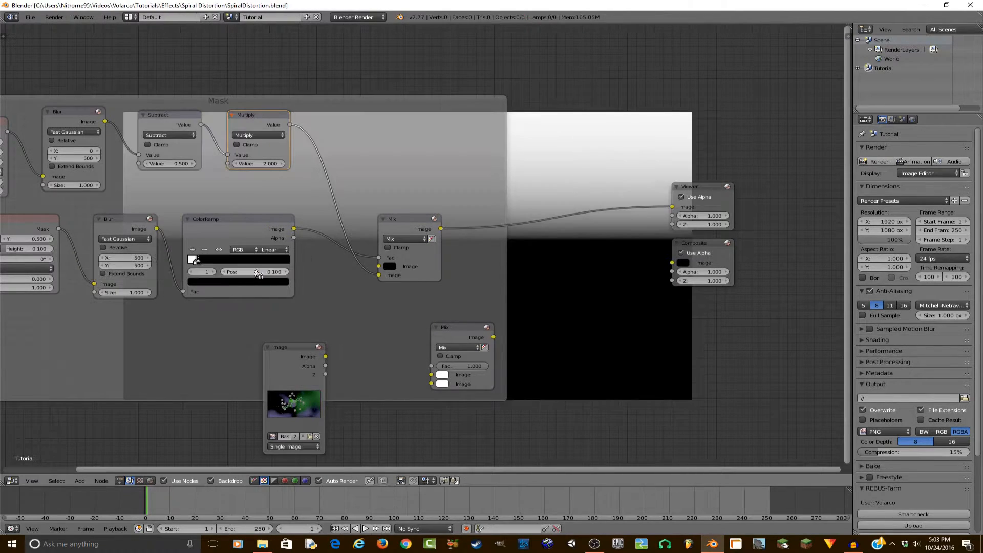
text(01)
key(Return)
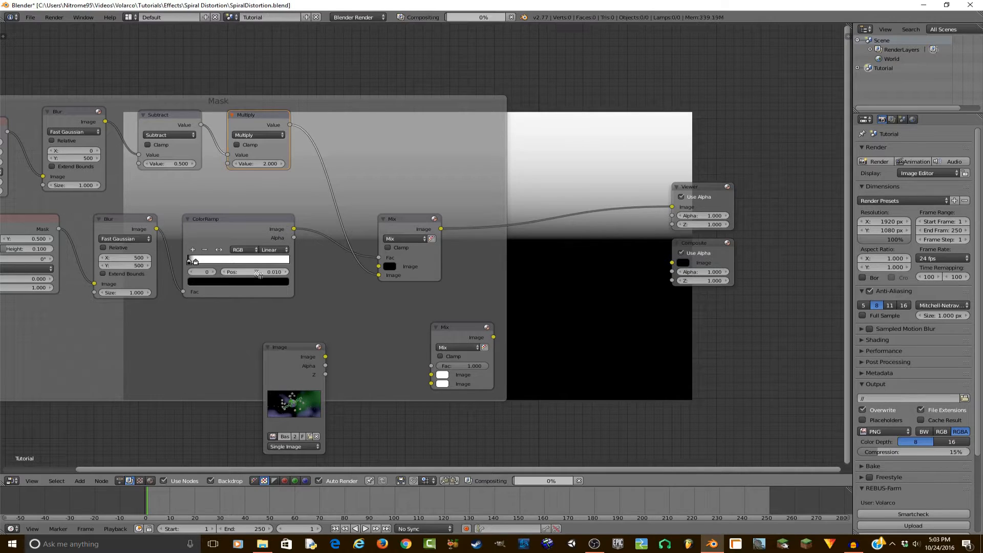
key(ctrl+s)
click(256, 272)
Step: Delete the unconnected spare Mix node beside the Image node
middle_drag(573, 246, 388, 305)
scroll(450, 308, down, 1)
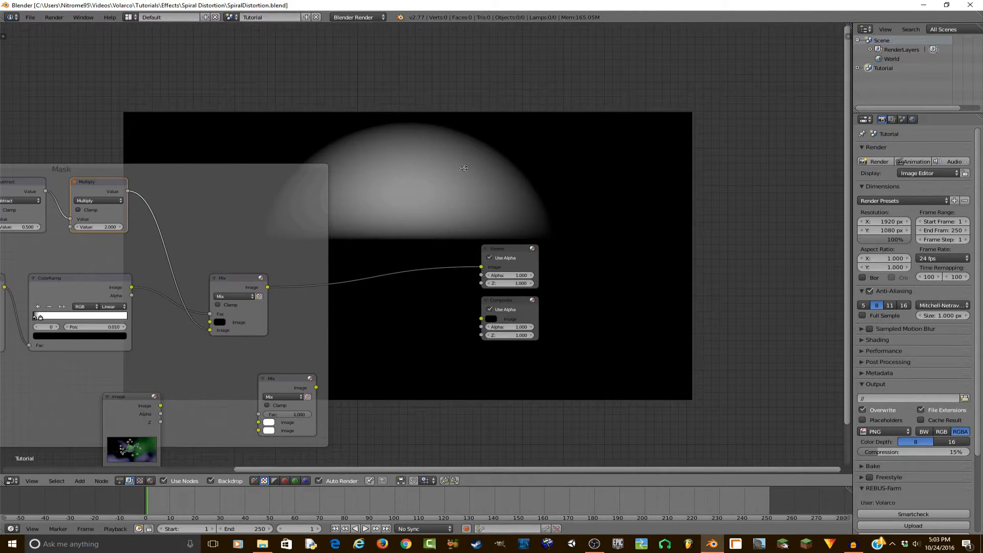
scroll(409, 281, down, 2)
click(346, 311)
key(x)
Step: Move the Image node rightward and the Viewer and Composite nodes far right to free up space, and save the file
click(220, 334)
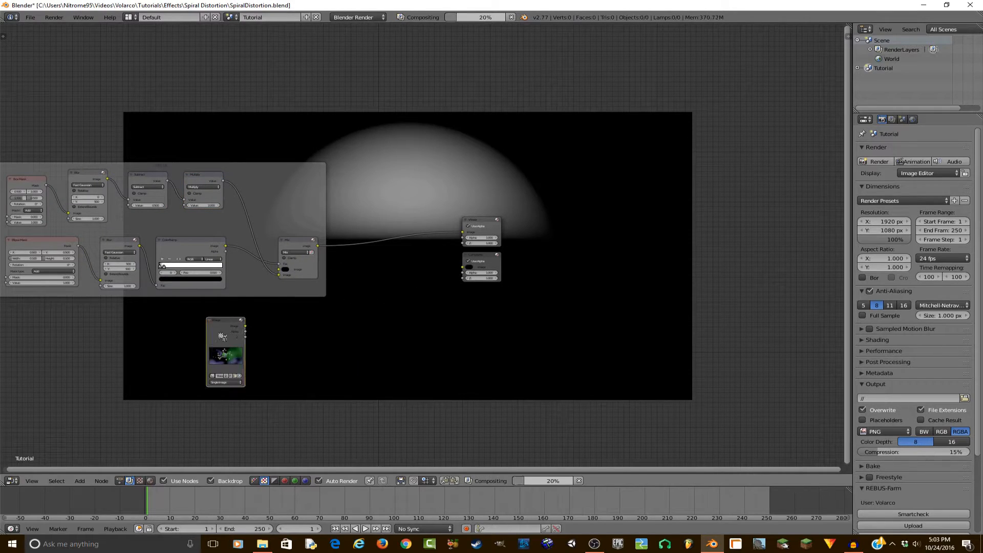
key(g)
click(400, 332)
drag(593, 318, 472, 203)
key(g)
click(794, 342)
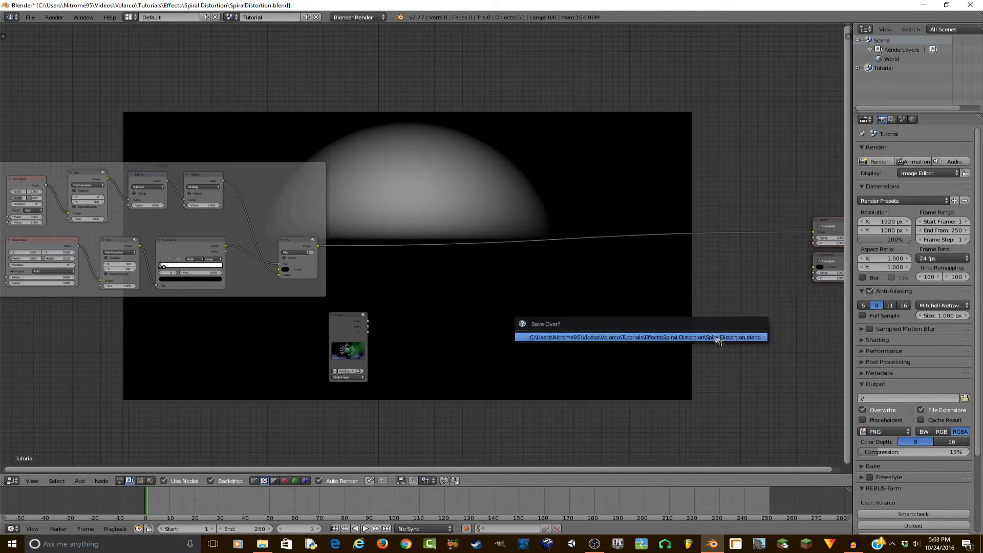
key(ctrl+s)
Step: Add a Rotate distortion node to the right of the Mask frame, below the Viewer link
scroll(439, 311, up, 3)
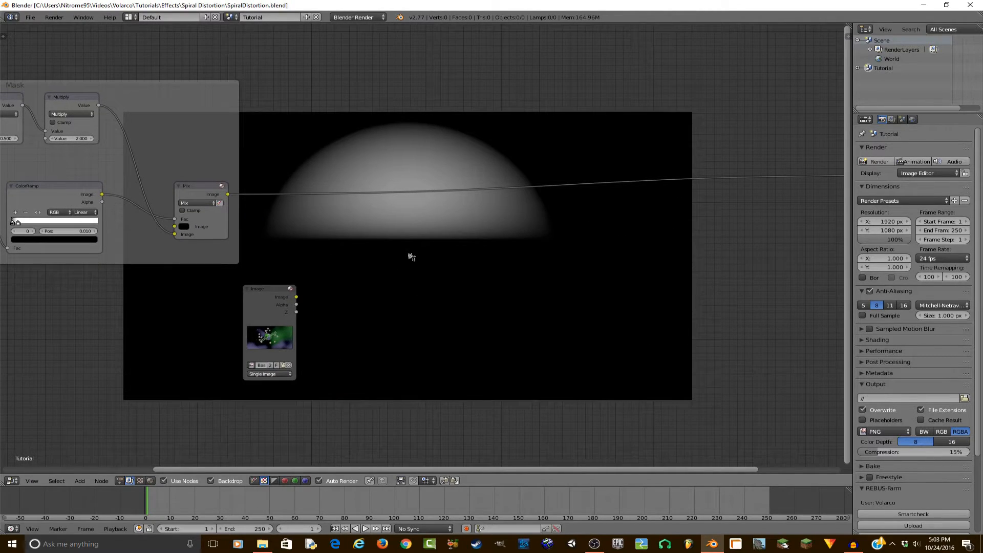
scroll(412, 257, up, 1)
key(shift+a)
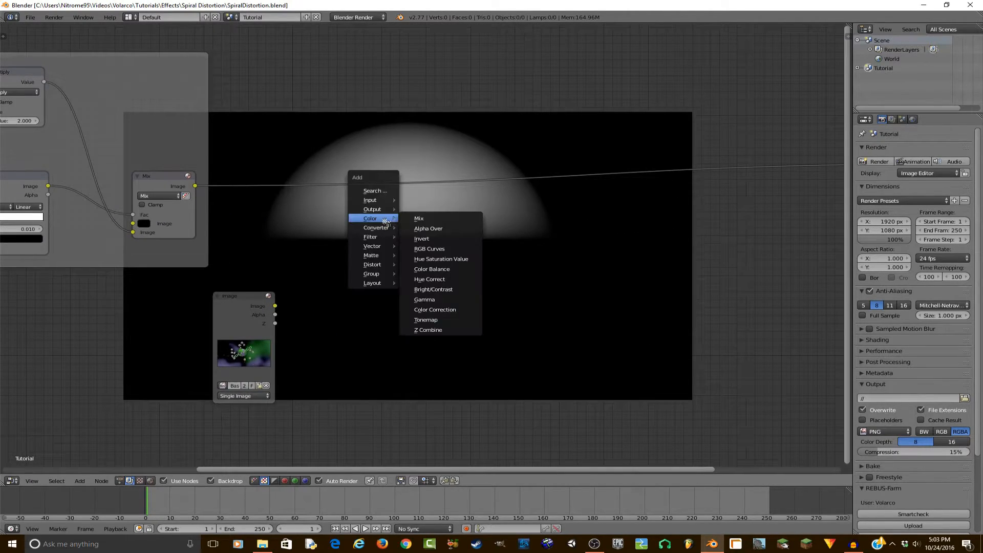
mouse_move(380, 267)
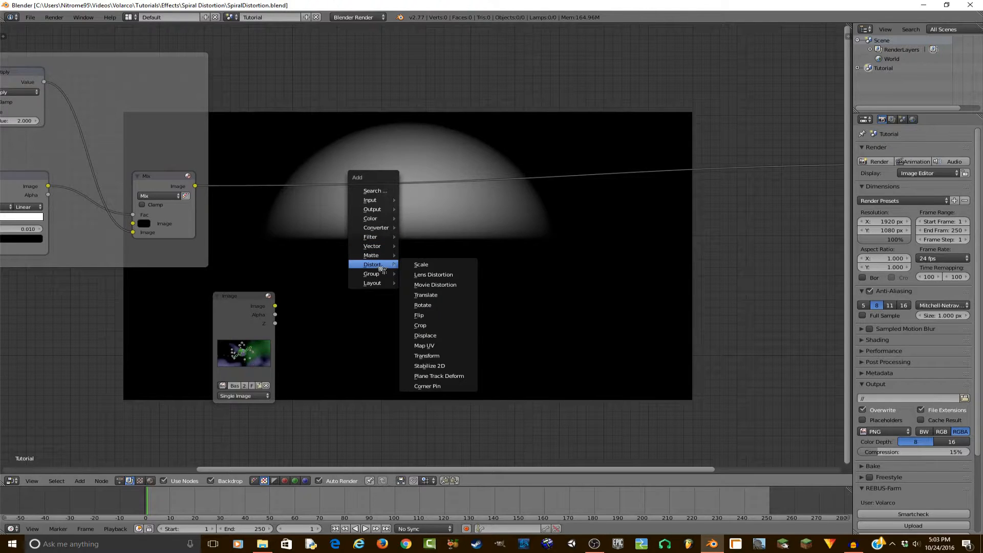
click(435, 302)
click(447, 230)
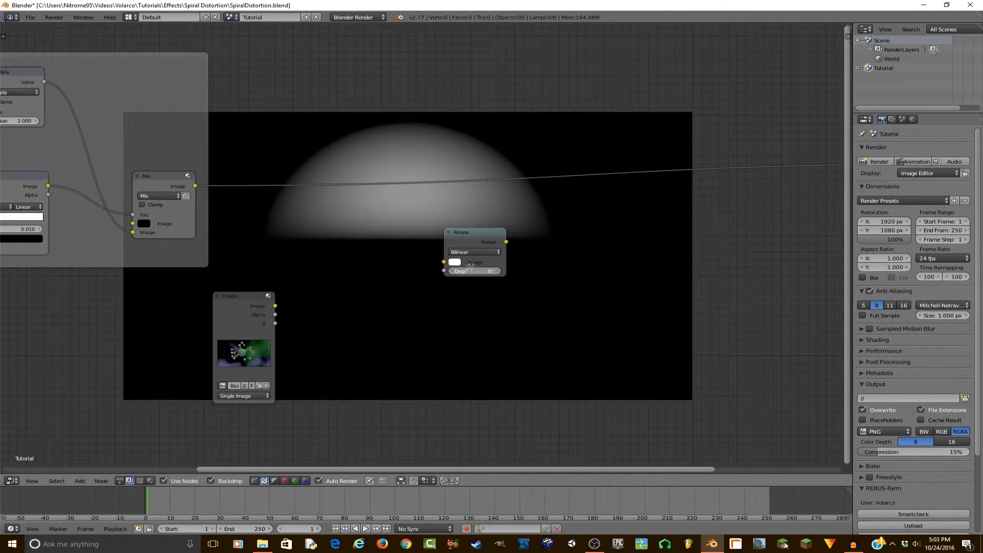
Step: Set the Rotate node to 90 degrees and feed the mask's Mix output into its Image input
text(90)
key(Return)
drag(196, 186, 444, 262)
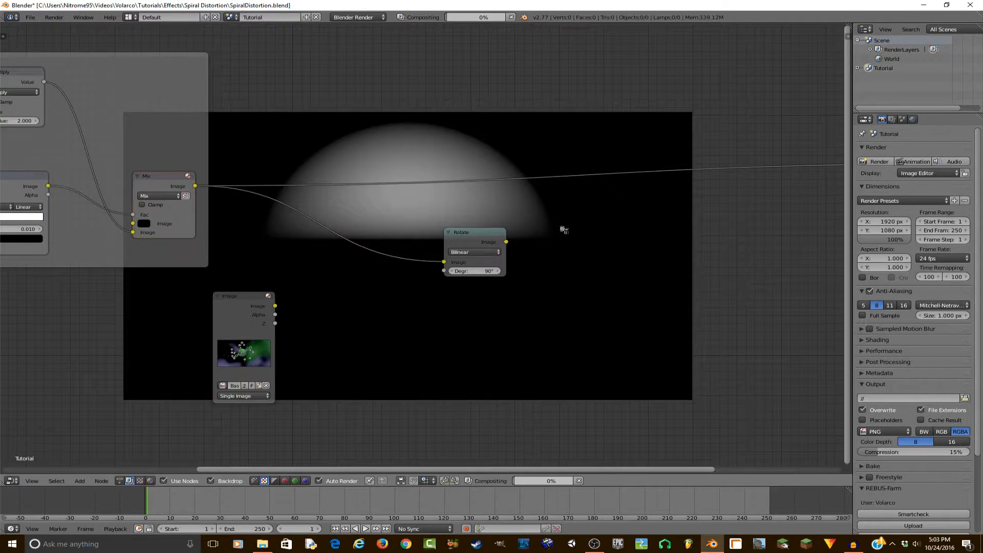
Step: Add a Displace distortion node directly to the right of the Rotate node
key(shift+a)
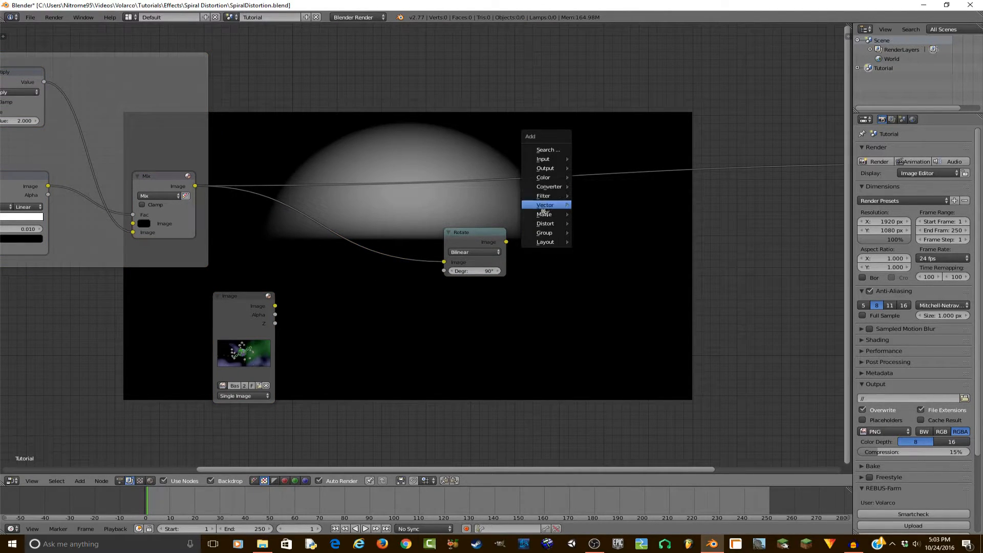
mouse_move(552, 200)
mouse_move(546, 224)
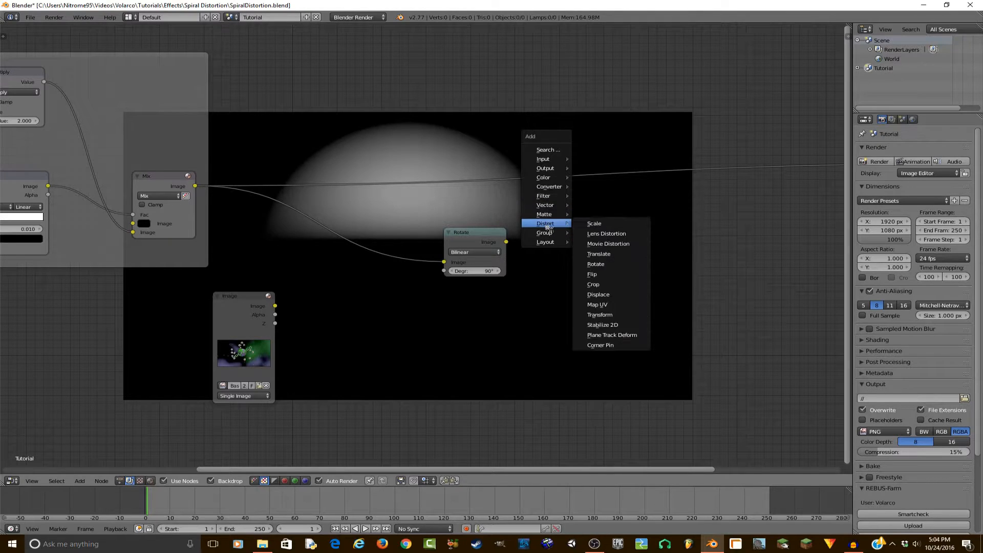
click(598, 294)
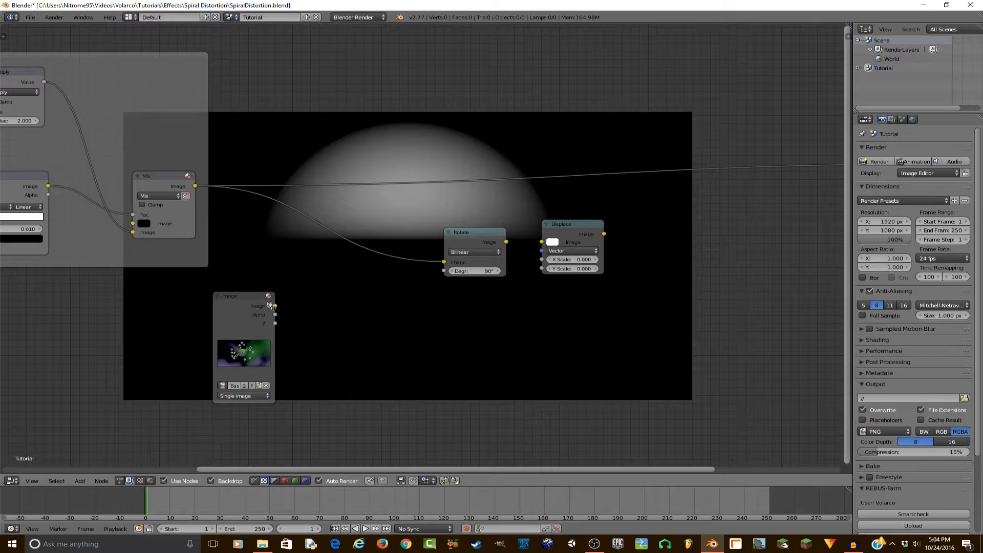
Step: Connect the Image node to Displace's Image, Rotate to Y Scale and the mask's Mix to X Scale, and save the file
drag(276, 306, 541, 272)
key(ctrl+z)
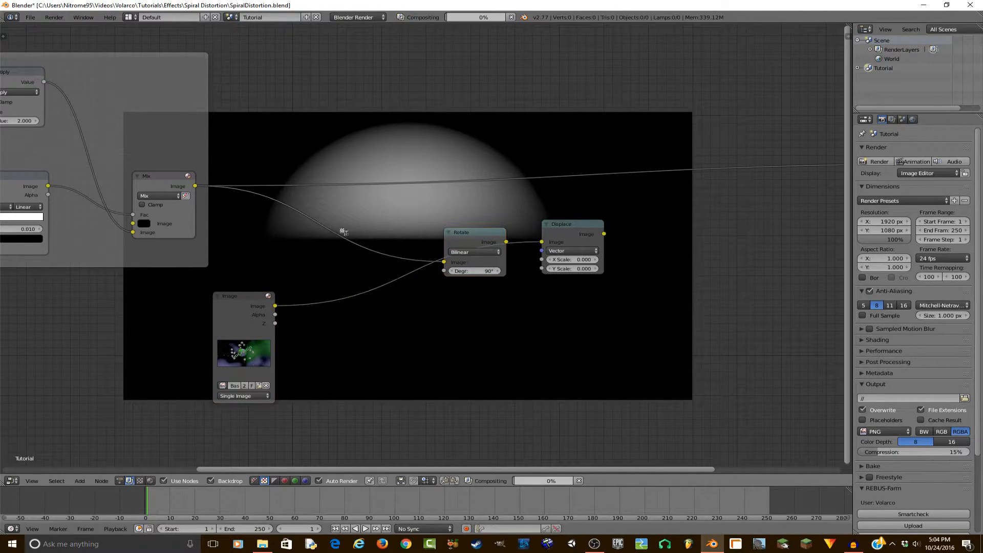
drag(506, 243, 547, 270)
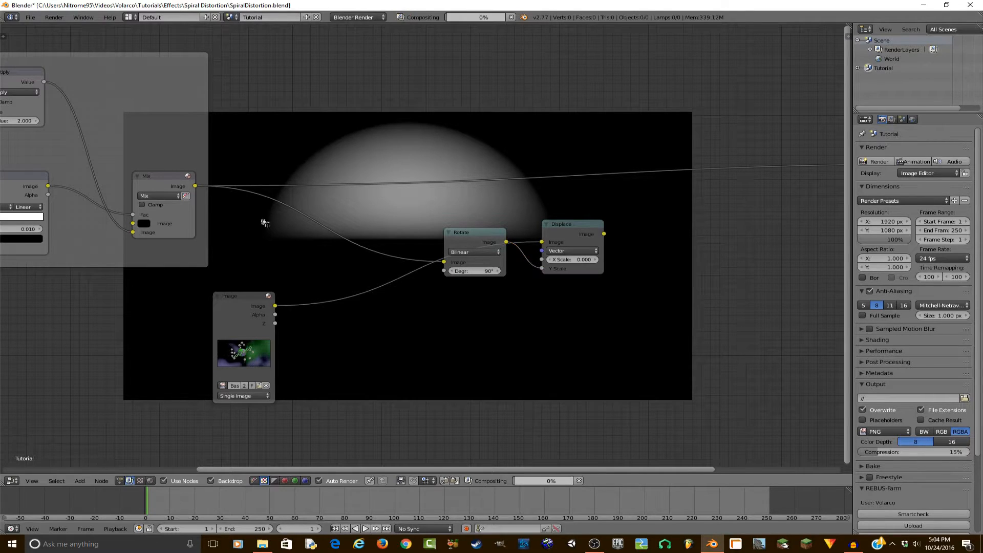
drag(195, 187, 552, 270)
key(ctrl+s)
Step: Add a Value input node above the Image node and set it to 1000
scroll(533, 265, up, 2)
middle_drag(533, 265, 669, 222)
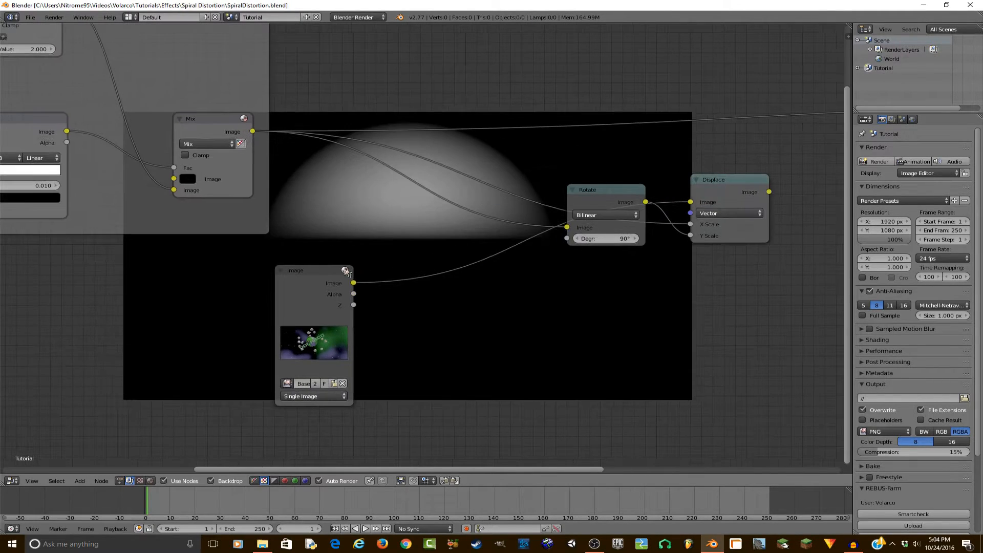
key(shift+a)
mouse_move(331, 216)
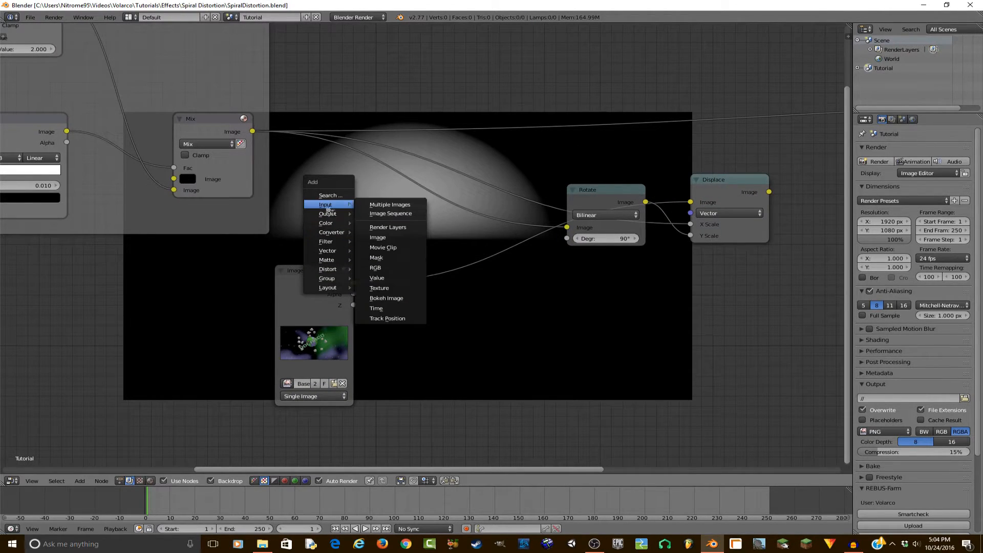
click(392, 279)
click(330, 243)
click(334, 253)
text(100)
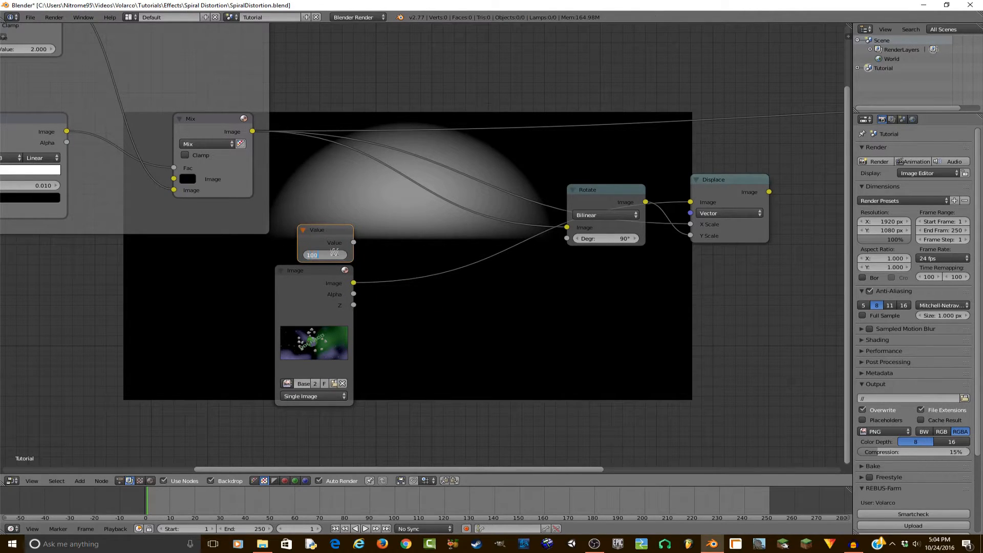
text(0)
key(Return)
Step: Connect the Value node to the Displace node's Vector input and send the Displace output to the Viewer
drag(353, 248, 690, 213)
middle_drag(698, 263, 610, 166)
scroll(611, 166, up, 3)
key(v)
scroll(446, 246, up, 3)
key(alt+v)
middle_drag(361, 235, 464, 300)
Step: Set the Value node to 1009 and save the file
click(228, 194)
text(100)
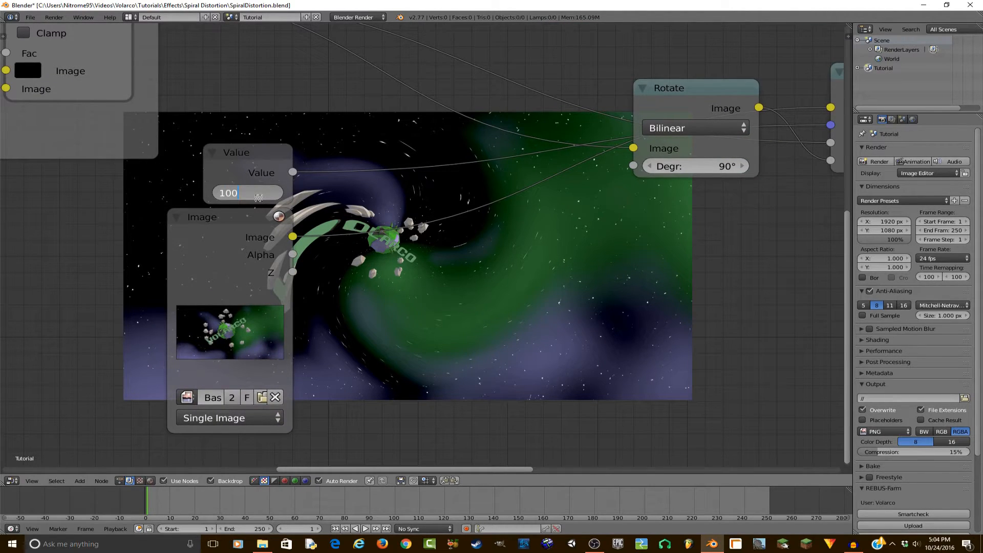
text(9)
key(Return)
key(ctrl+s)
Step: Try a stronger displacement by setting the Value node to 2000
click(455, 286)
middle_drag(455, 286, 386, 225)
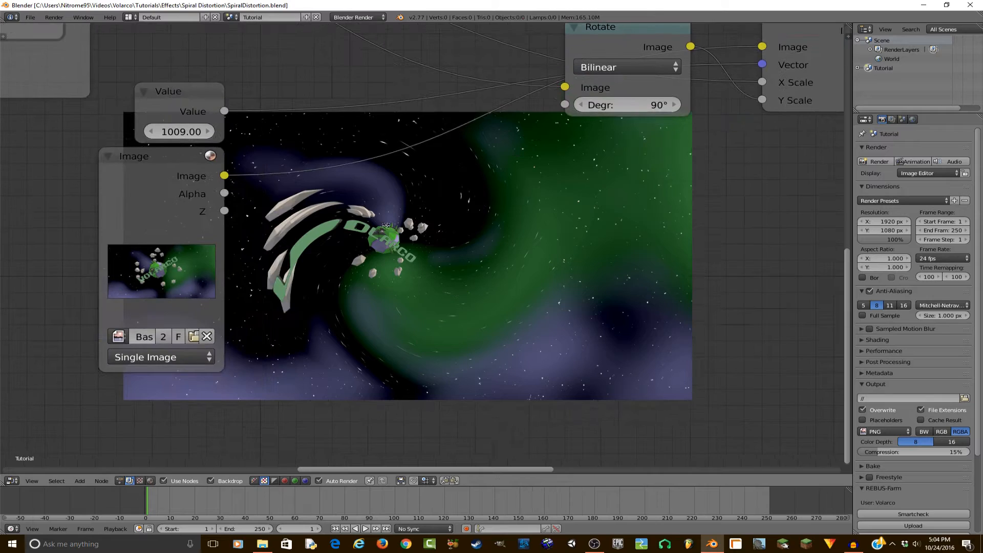
scroll(386, 226, down, 5)
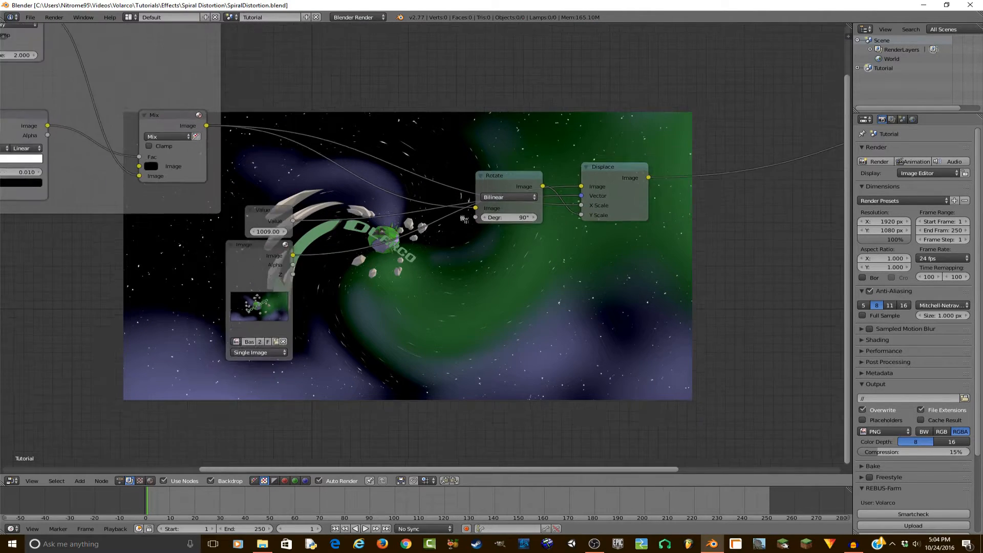
middle_drag(463, 220, 413, 99)
scroll(413, 99, up, 4)
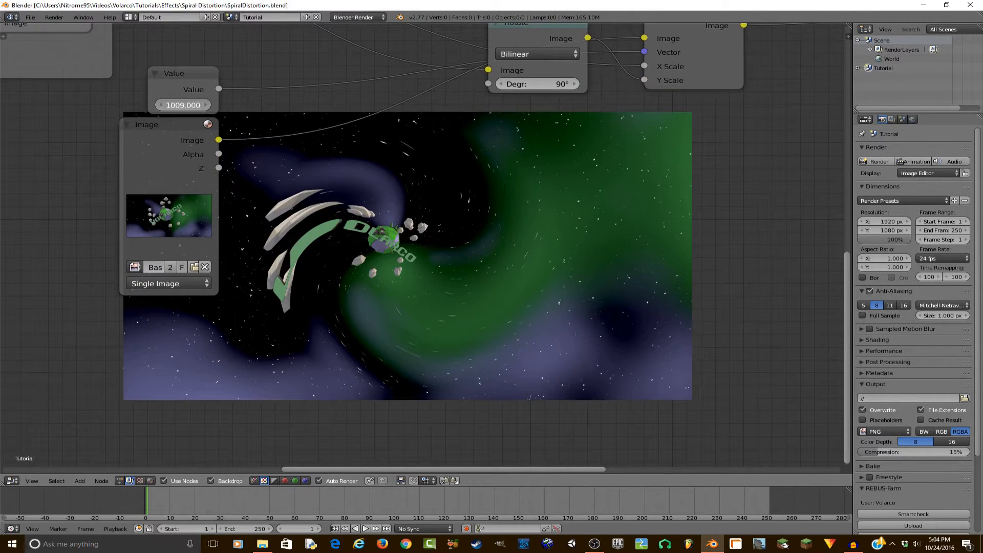
click(197, 106)
text(2000)
key(Return)
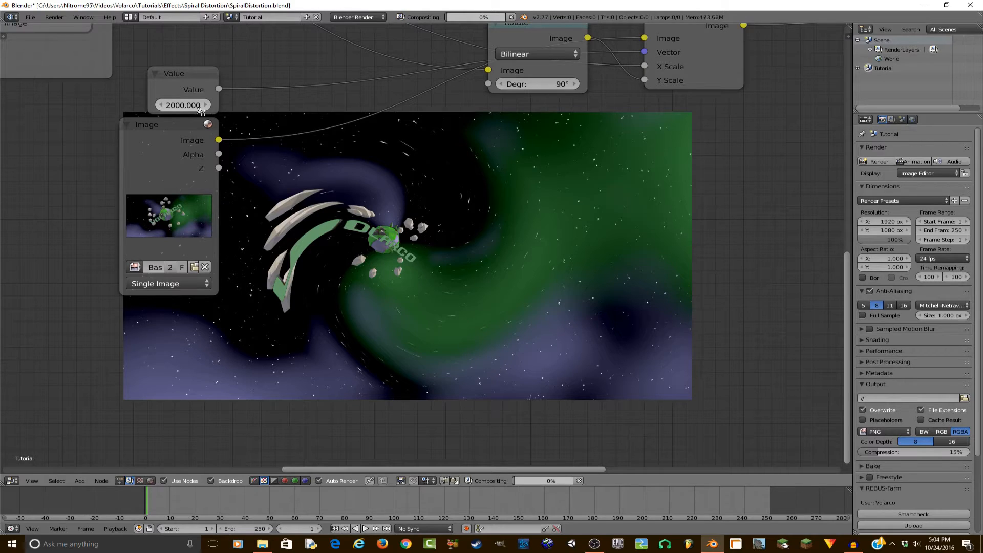
Step: Set the Value node back to 1009
click(175, 105)
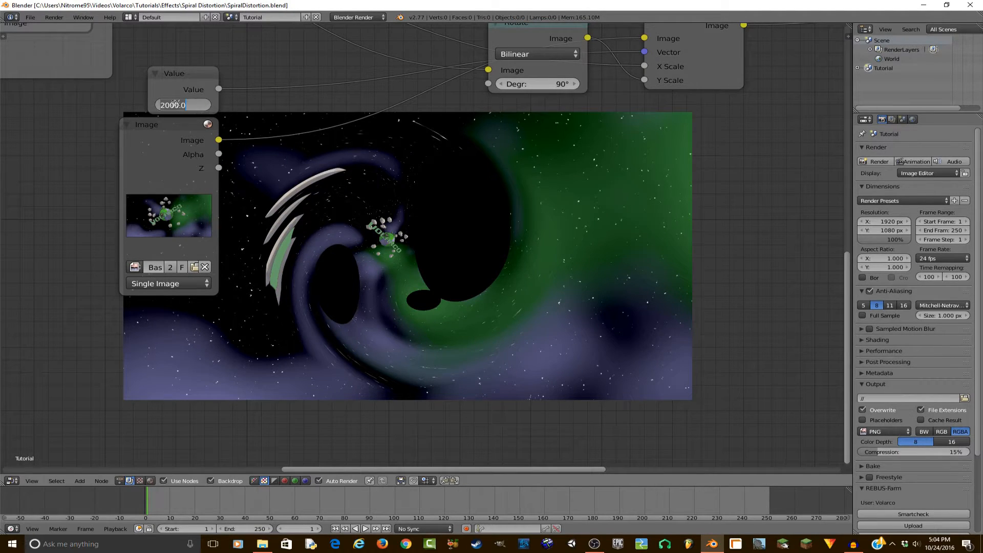
text(1009)
key(Return)
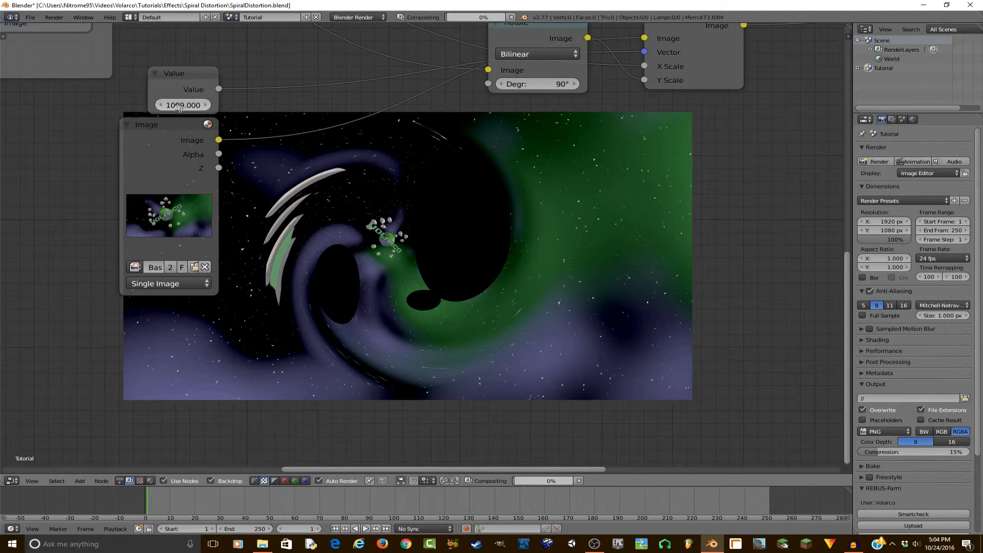
Step: Set the Value node to 1100 and save the file
scroll(449, 253, down, 3)
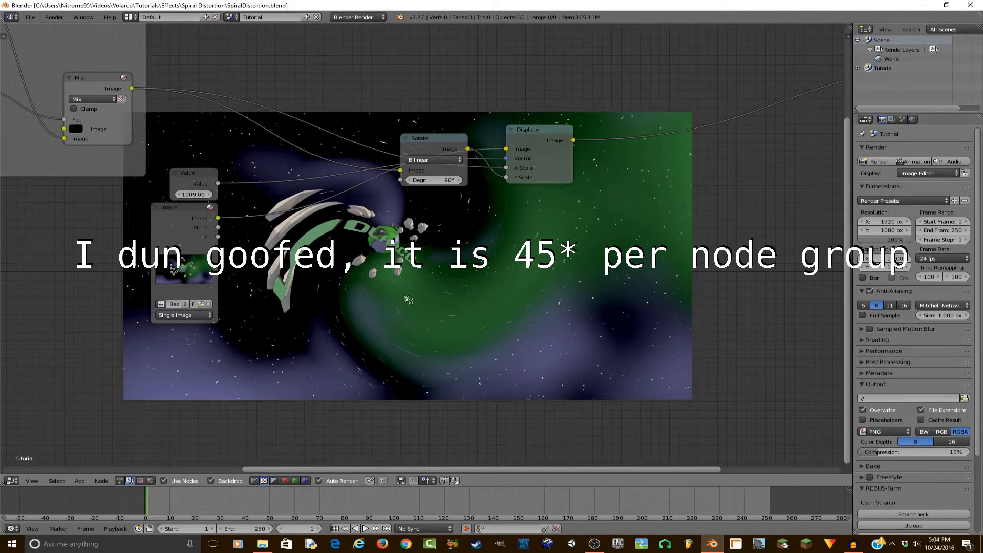
middle_drag(364, 244, 456, 302)
middle_drag(578, 212, 547, 202)
drag(520, 183, 488, 243)
click(524, 183)
scroll(344, 265, up, 2)
drag(243, 207, 250, 206)
click(256, 203)
text(1100)
key(Return)
key(ctrl+s)
Step: Set the Value node to 1500 and inspect the enlarged backdrop of the distorted image
click(258, 204)
click(253, 206)
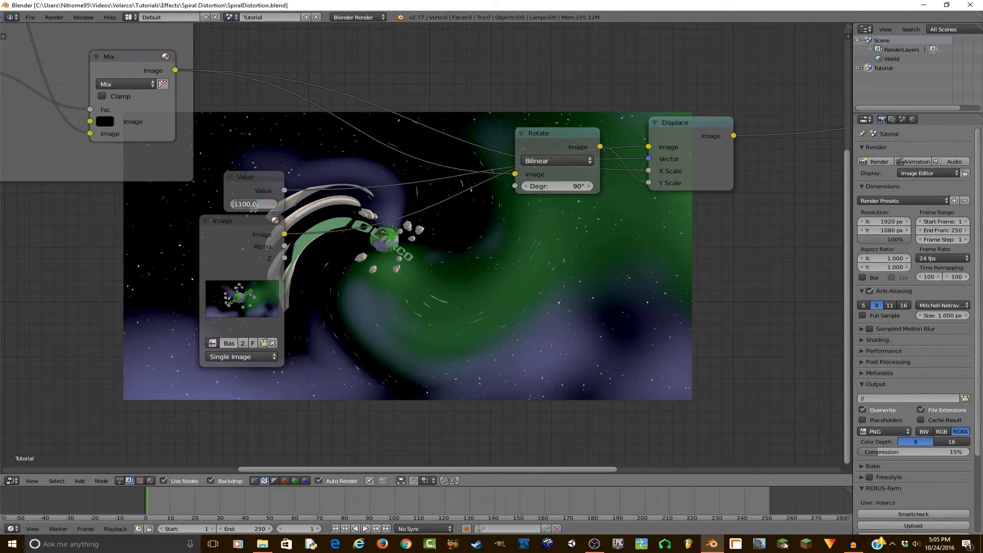
text(1500)
key(Return)
scroll(512, 226, up, 1)
middle_drag(513, 227, 411, 275)
middle_drag(492, 242, 498, 172)
scroll(488, 218, up, 1)
key(alt+v)
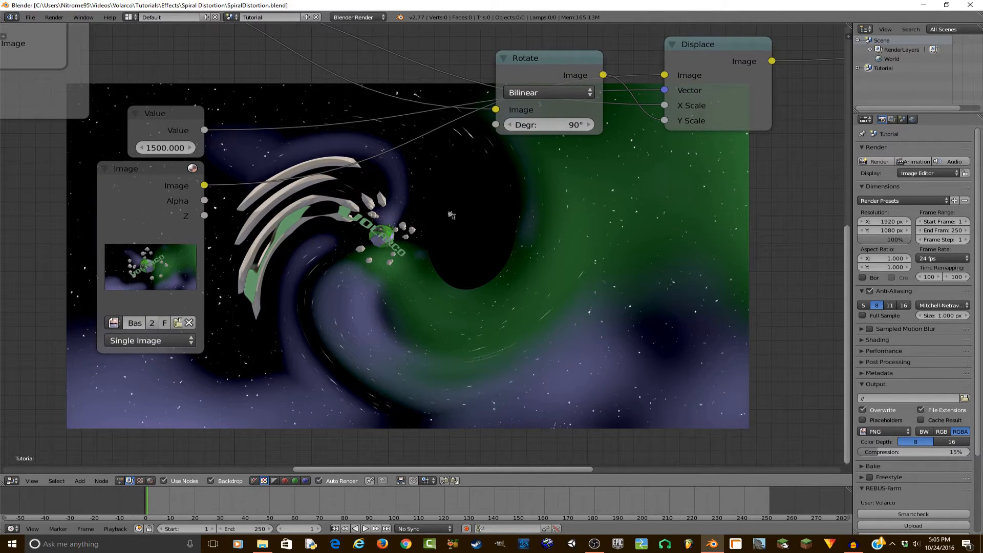
Step: Show the backdrop in Color and Alpha mode and set the Value node to 1400
click(255, 480)
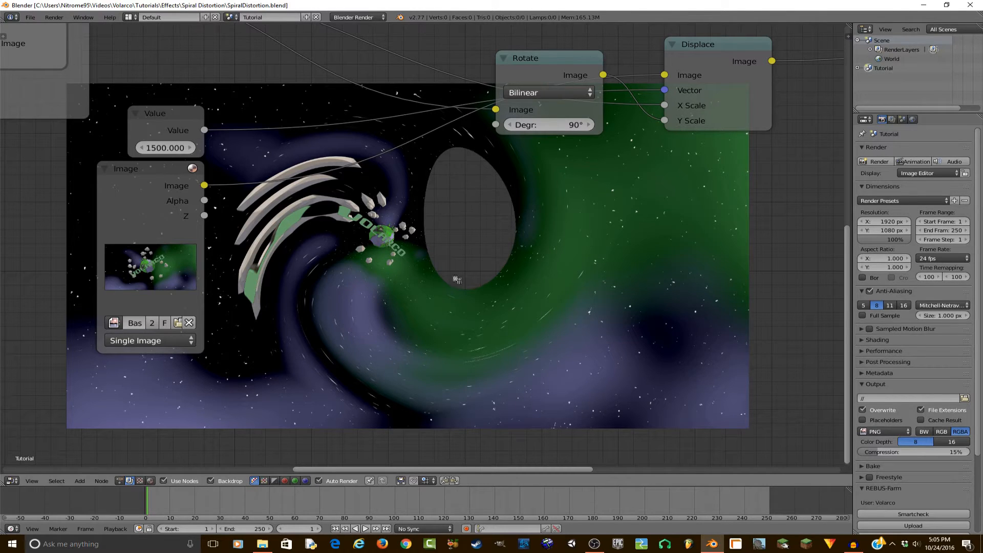
middle_drag(444, 211, 530, 301)
click(252, 239)
text(1400)
key(Return)
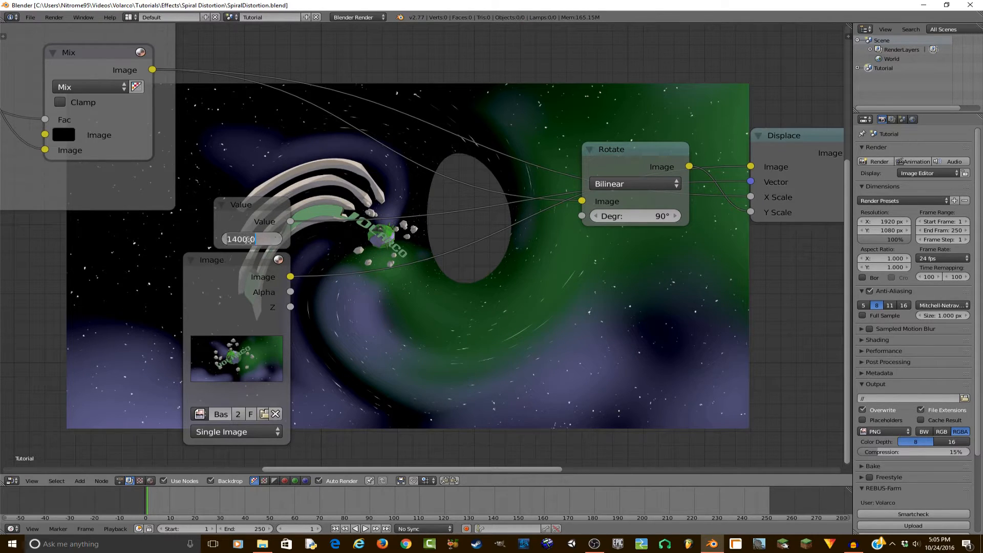
Step: Try weaker displacements by setting the Value node to 1300 and 1200
click(249, 241)
text(1300)
key(Return)
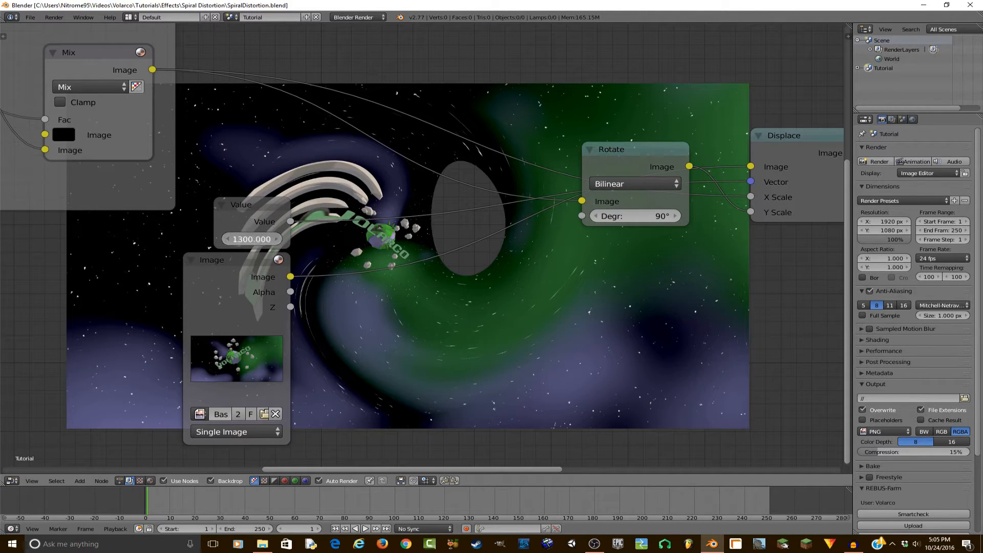
click(273, 240)
click(254, 241)
text(1200)
key(Return)
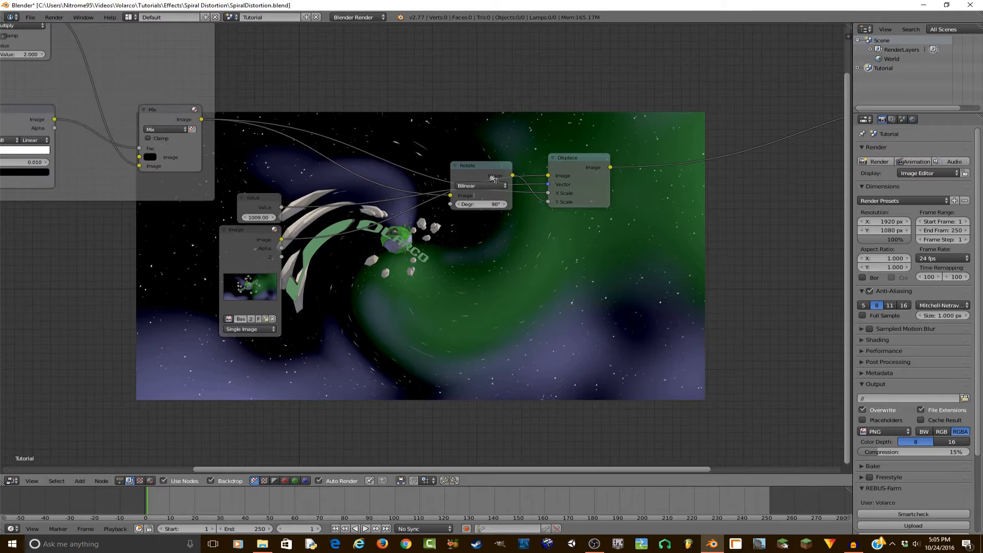
Step: Combine the Rotate and Displace nodes into a node group and arrange the nodes inside it
right_click(603, 177)
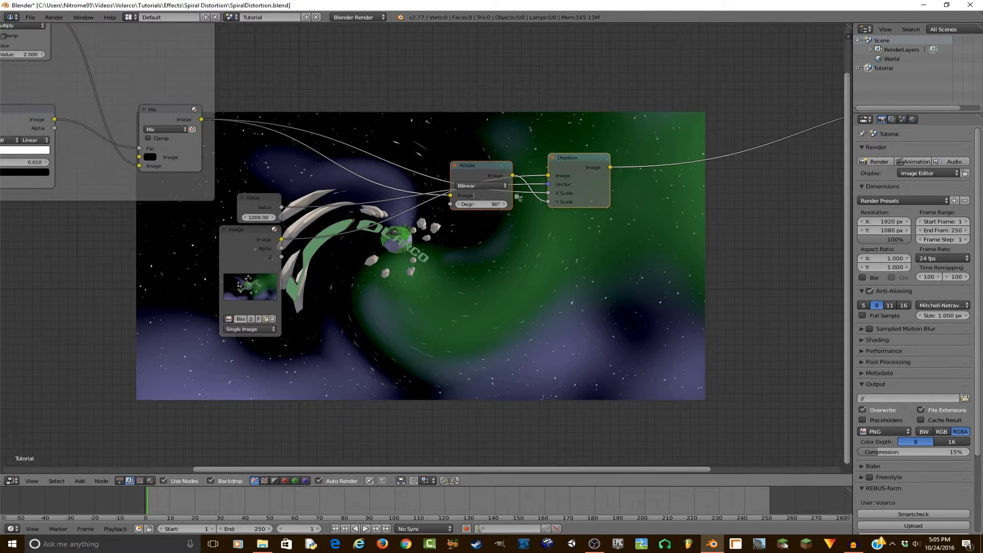
key(ctrl+g)
scroll(508, 233, up, 4)
drag(362, 256, 358, 317)
key(a)
click(319, 291)
key(a)
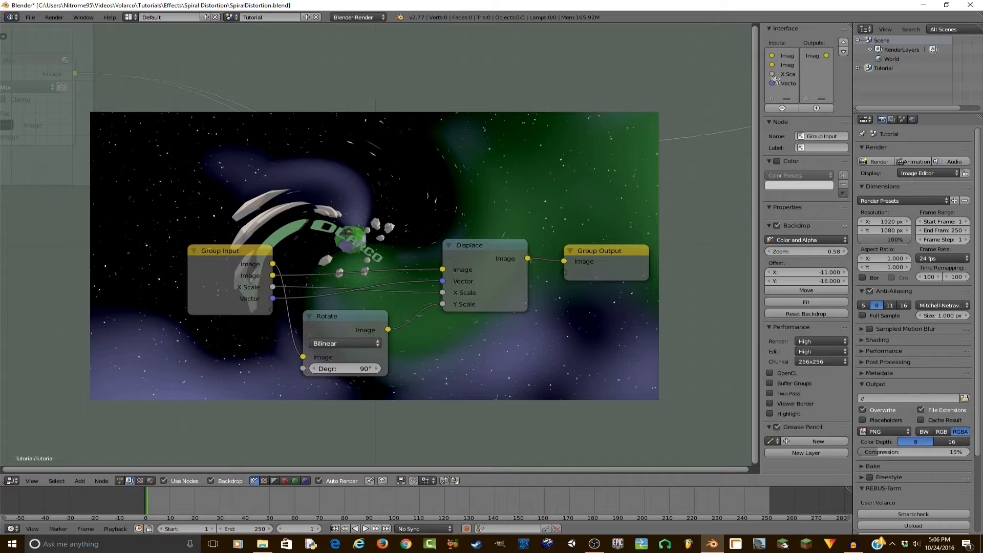
Step: Remove the X Scale input from the group interface and link the first Image input to Displace's X Scale
click(787, 74)
click(835, 120)
drag(273, 264, 444, 293)
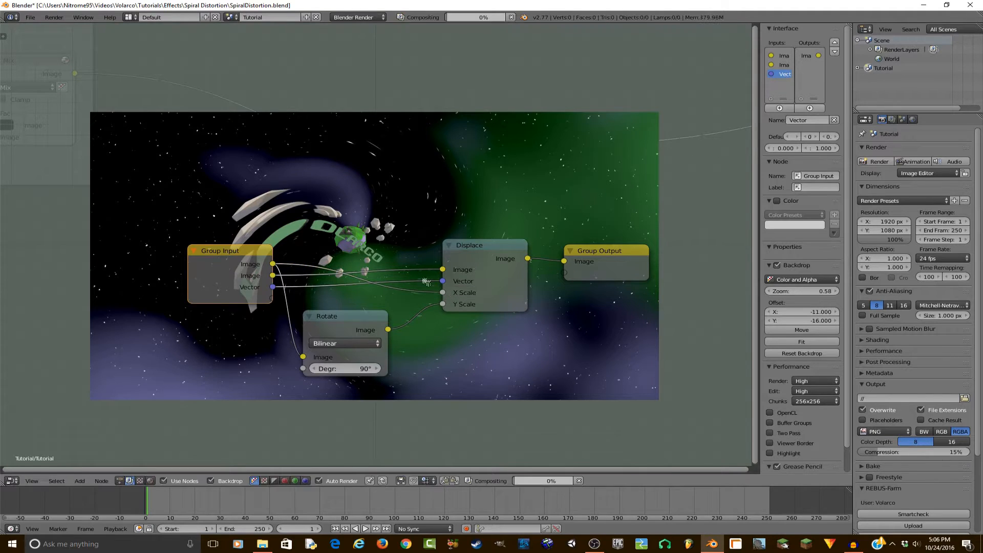
Step: Rename the group's first Image input Mask and its Vector input Power, and leave the group
click(801, 119)
text(Mask)
key(Return)
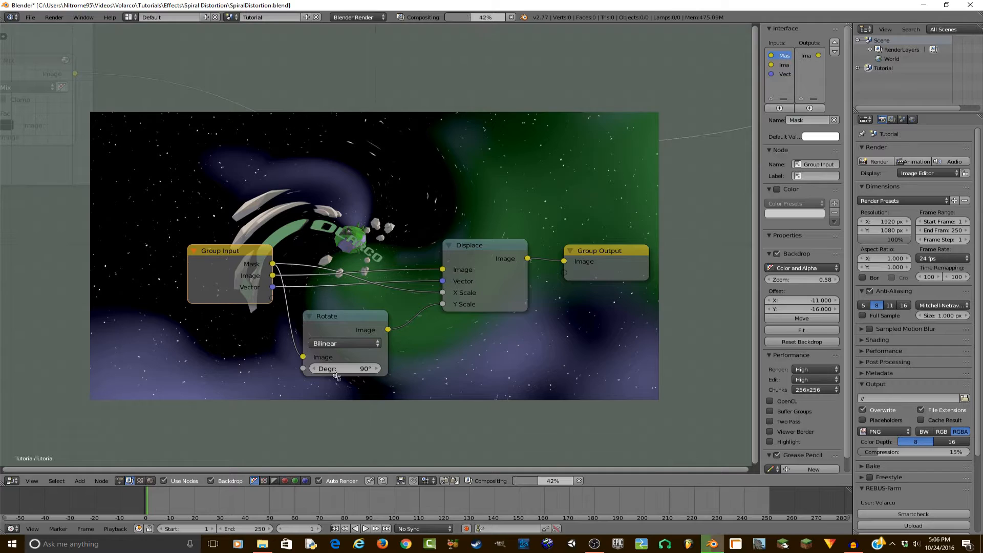
click(785, 73)
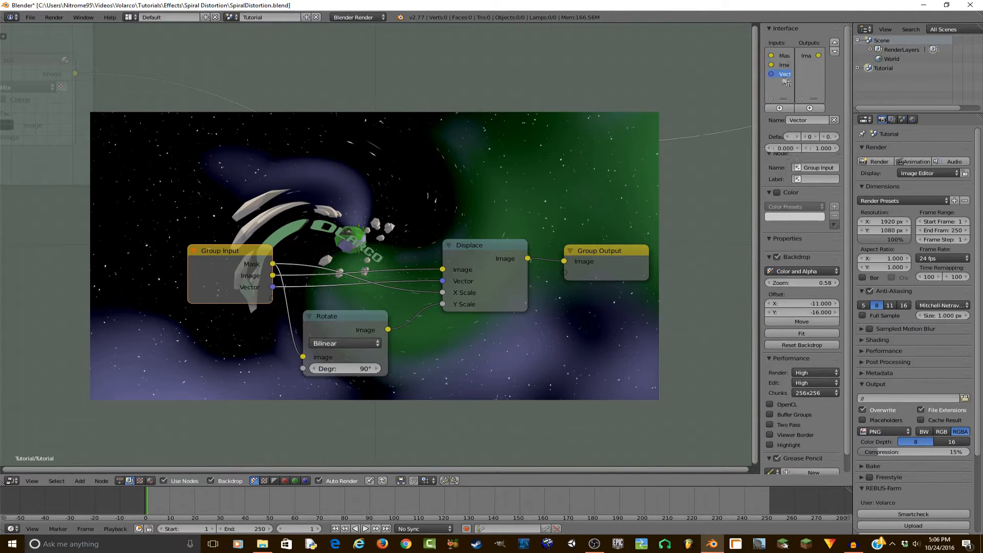
click(809, 121)
text(Power)
key(Return)
key(Tab)
scroll(492, 220, up, 1)
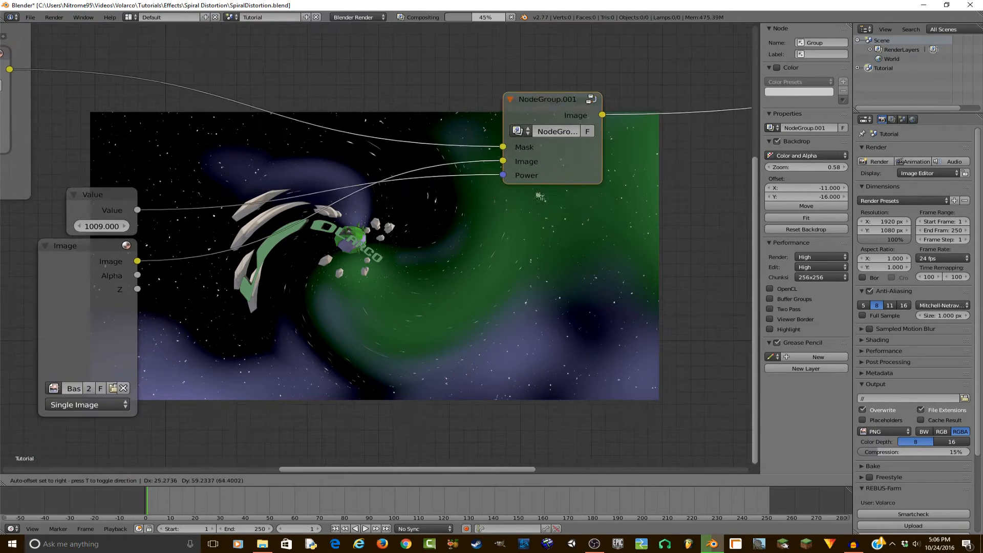
Step: Rename the new node group Displace
double_click(533, 168)
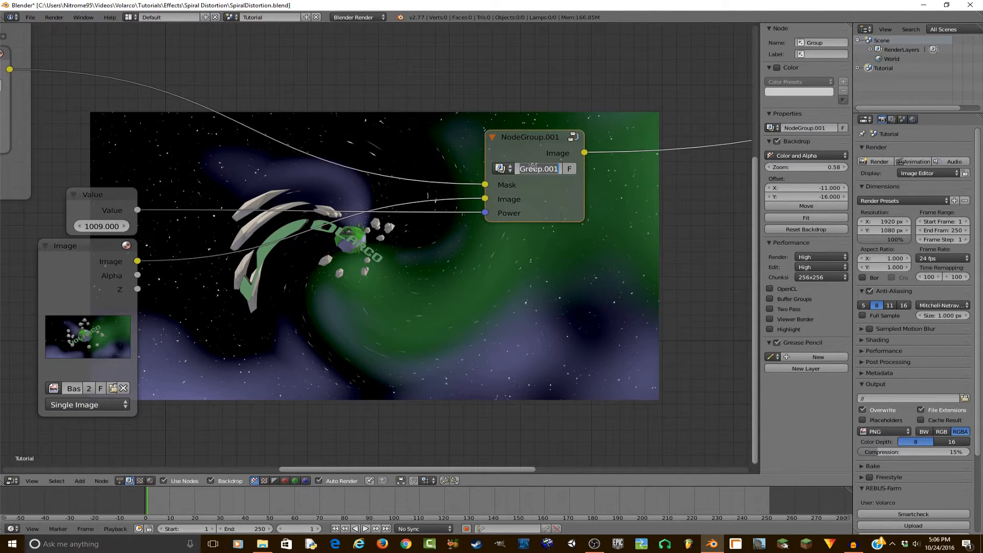
text(Rotate)
key(Return)
double_click(816, 126)
text(Displace)
key(Return)
Step: Reposition the Displace group, place the Value node below the Image node, and save the file
scroll(427, 311, down, 2)
key(g)
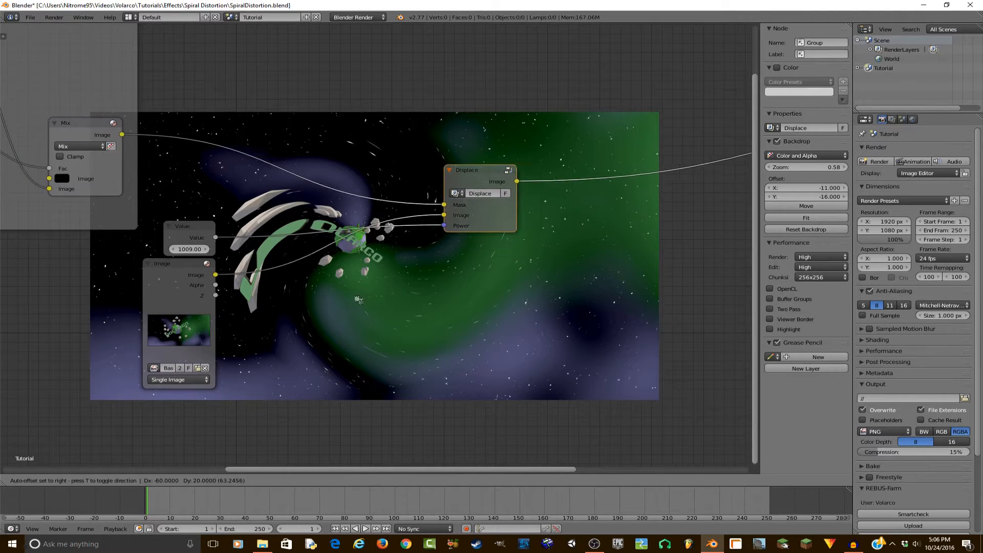
click(343, 300)
key(a)
middle_drag(389, 256, 359, 272)
drag(426, 191, 426, 201)
key(a)
key(ctrl+s)
drag(158, 253, 159, 430)
key(a)
key(ctrl+s)
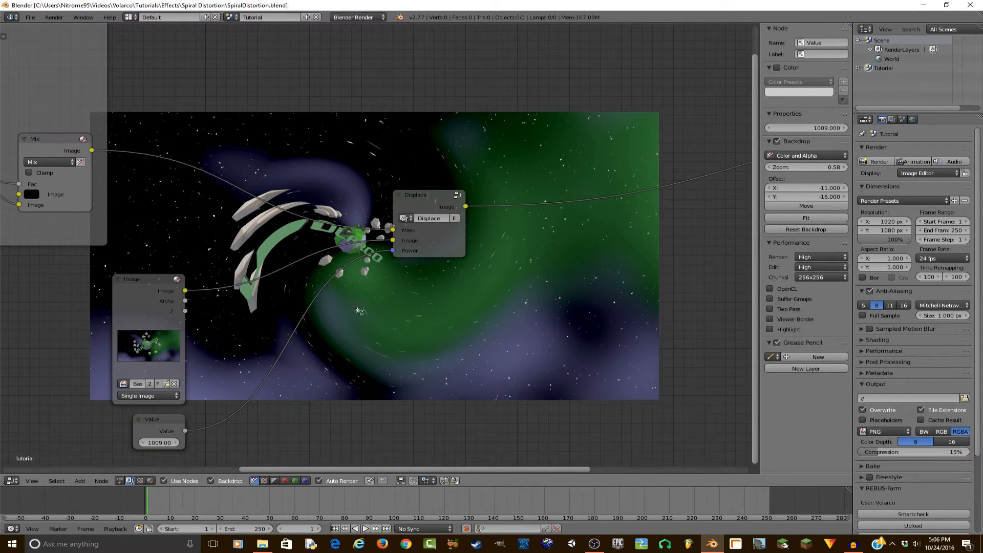
Step: Add a reroute point on the Value node's link and position it just below the Displace group
mouse_move(389, 398)
shift+right_down()
mouse_move(264, 351)
mouse_move(286, 359)
shift+right_up()
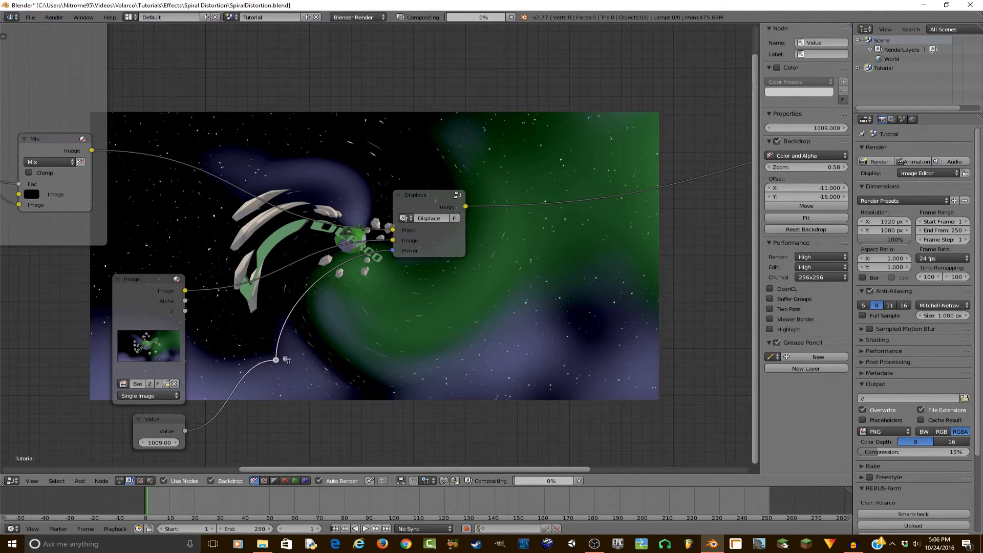
key(g)
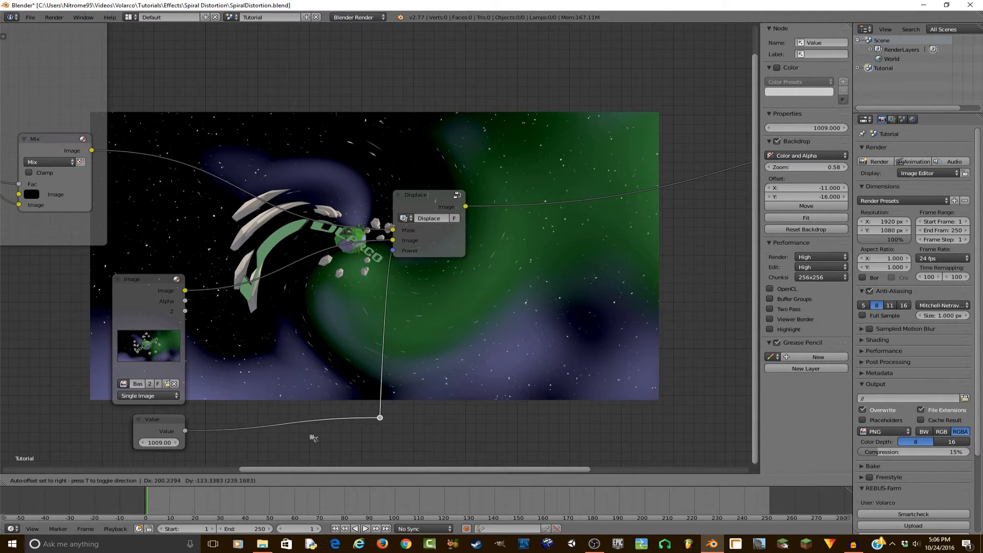
click(338, 438)
key(ctrl+s)
click(389, 417)
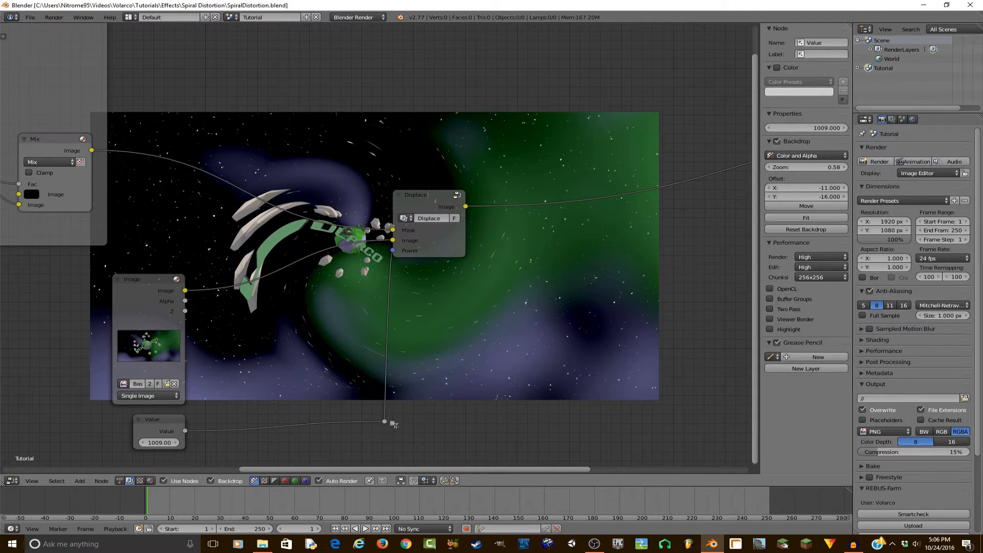
right_drag(391, 428, 392, 296)
Step: Add a reroute point on the Mask link, place it just above the Displace group, and save the file
middle_drag(392, 297, 314, 294)
scroll(230, 246, down, 2)
shift+drag(154, 227, 211, 192)
scroll(126, 176, down, 3)
scroll(187, 205, up, 3)
right_drag(197, 204, 317, 183)
key(ctrl+s)
scroll(405, 264, down, 2)
scroll(358, 256, up, 2)
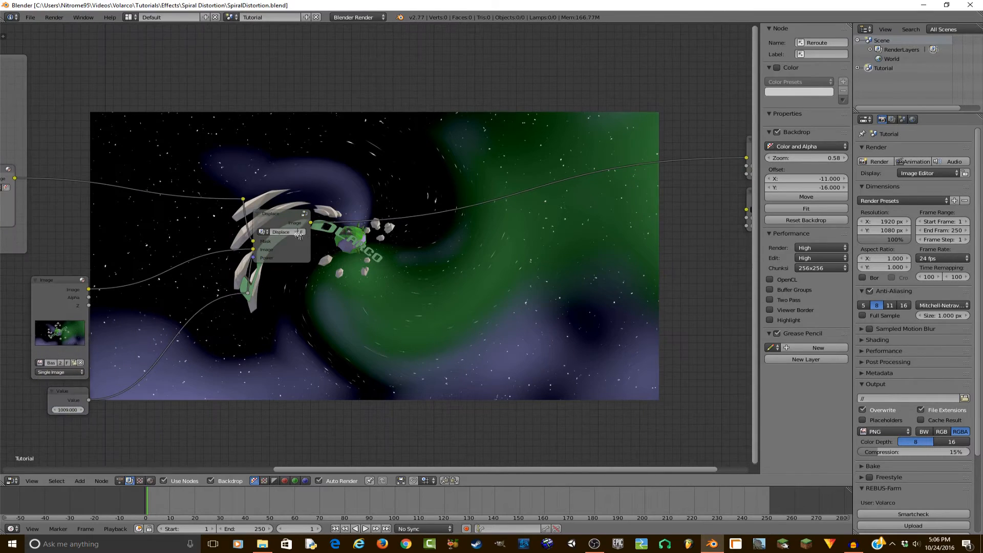
Step: Link the mask reroute to the Viewer and add a second reroute near the output nodes, forming a long straight mask line
ctrl+shift+click(245, 202)
middle_drag(670, 205, 551, 218)
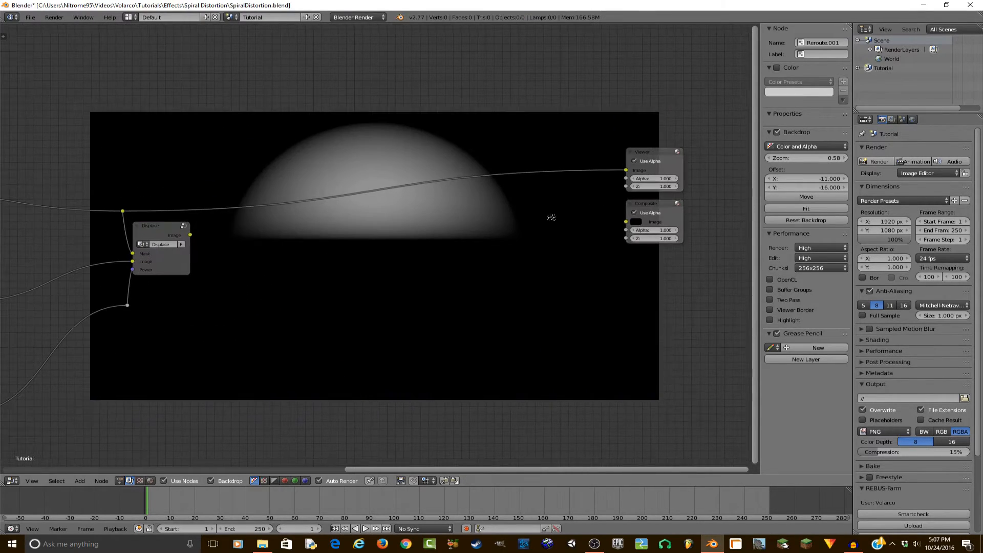
shift+right_drag(354, 150, 353, 215)
key(g)
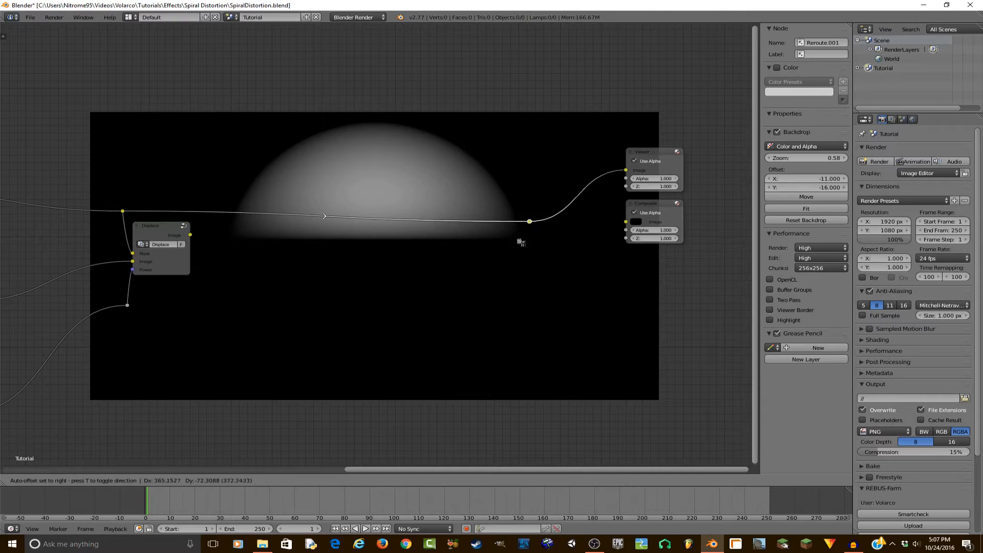
click(547, 229)
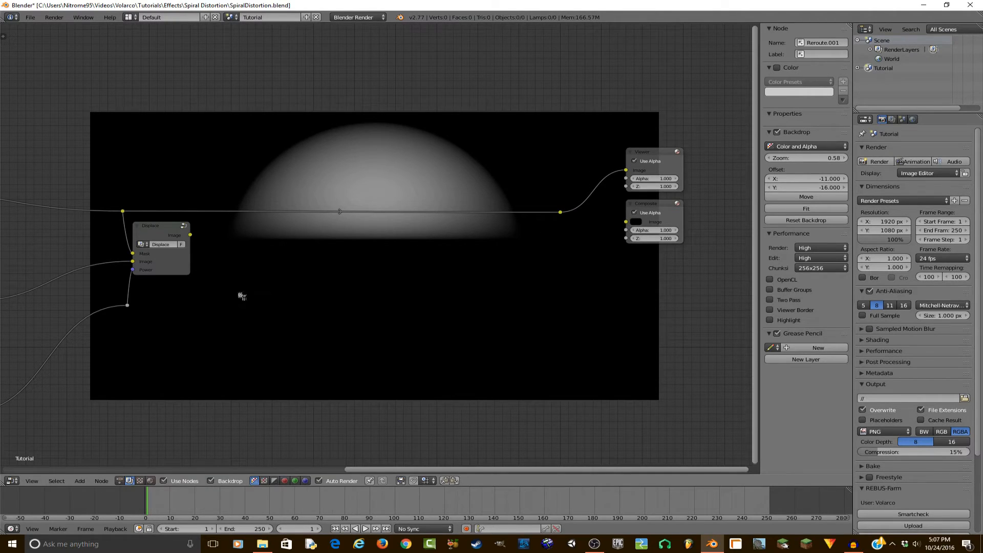
Step: Extend the power reroute into a parallel line ending near the output nodes, and cut its link to the Viewer
ctrl+shift+click(128, 306)
shift+drag(267, 255, 314, 311)
key(g)
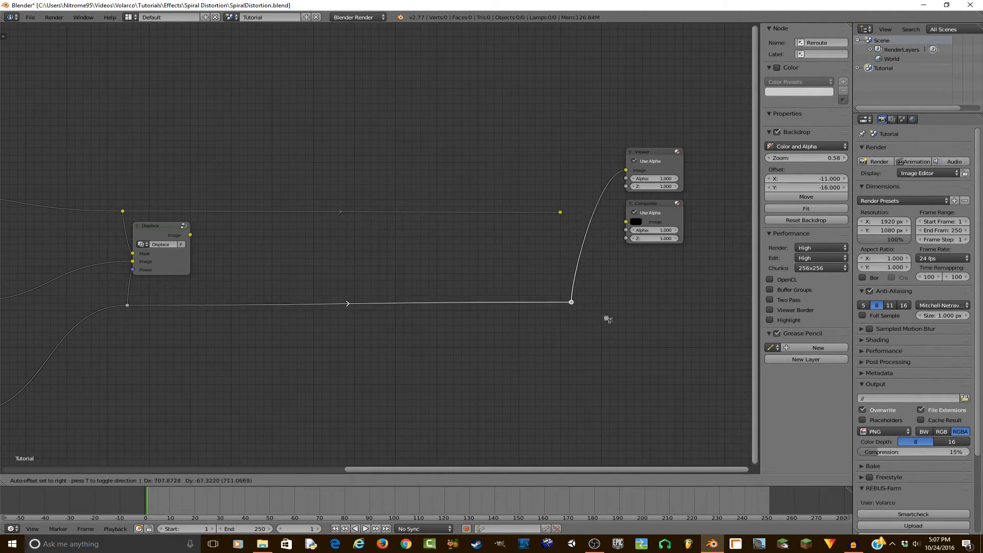
click(605, 313)
click(589, 294)
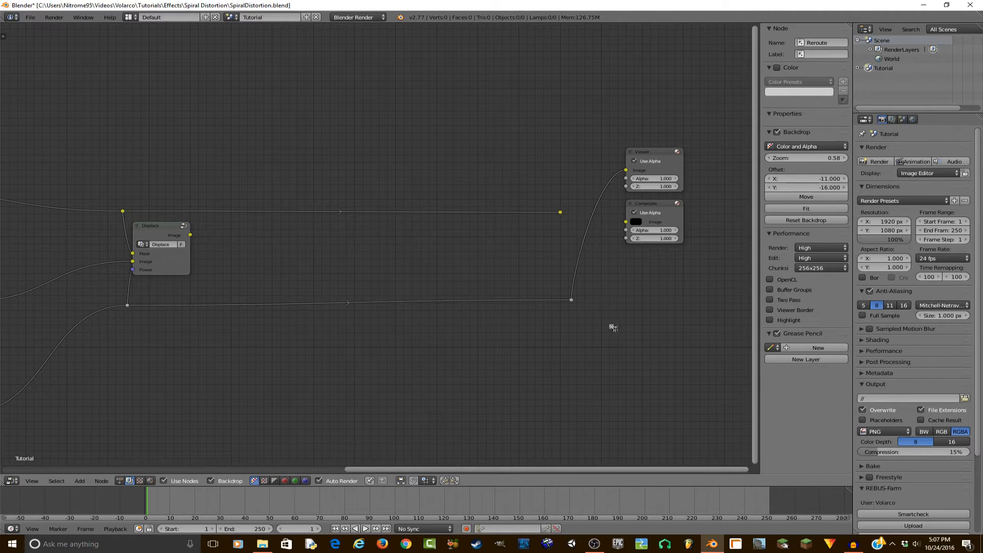
ctrl+right_drag(481, 246, 633, 267)
Step: Duplicate the Displace group, chain it after the first, wire its Mask and Power from new reroutes, and preview its output
scroll(186, 280, up, 2)
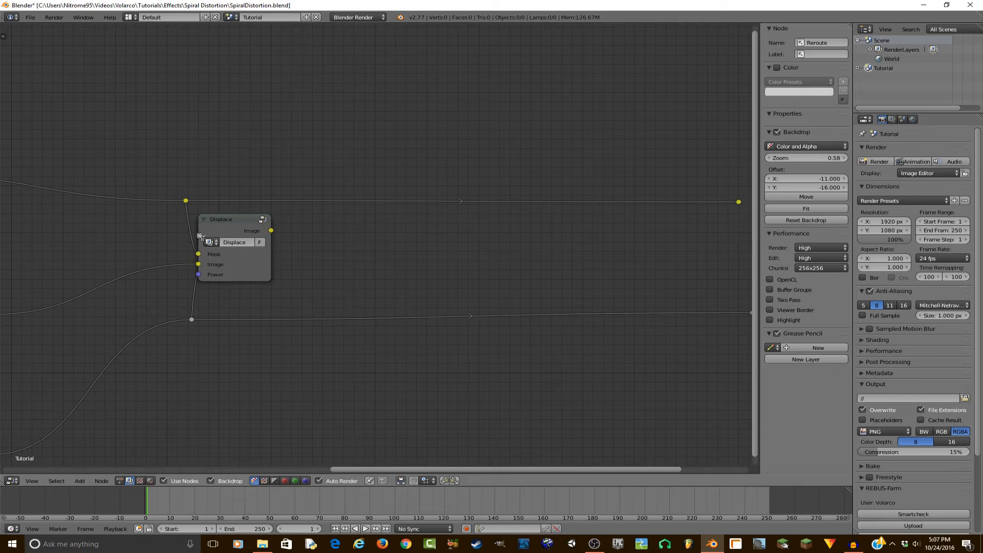
key(shift+d)
click(237, 227)
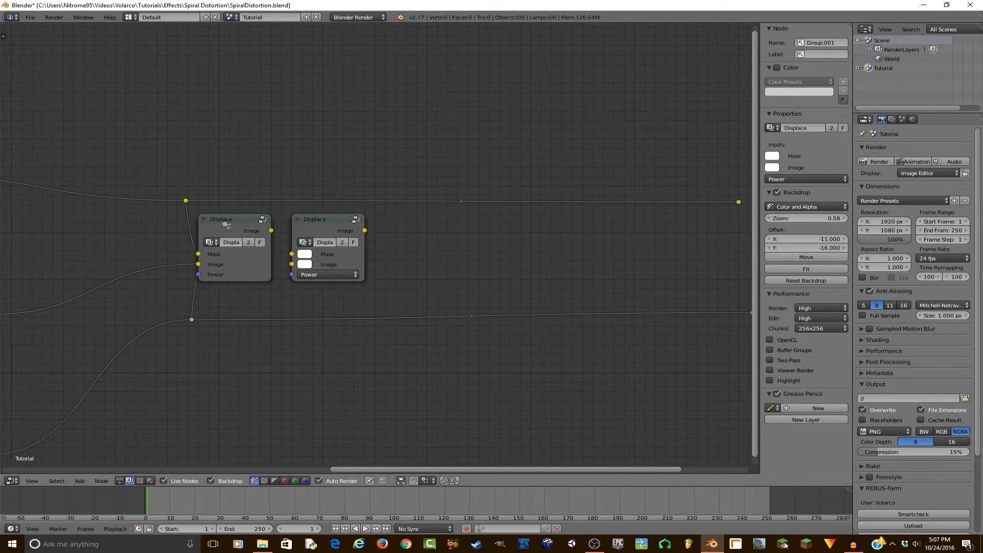
shift+right_drag(284, 188, 267, 245)
shift+right_drag(283, 306, 279, 331)
drag(279, 323, 292, 274)
drag(273, 200, 297, 263)
ctrl+shift+click(339, 237)
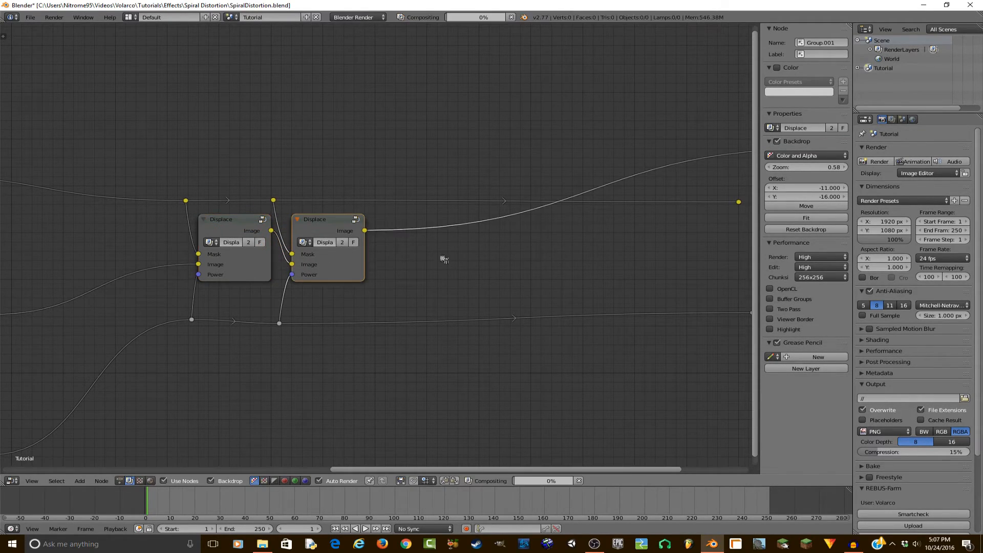
Step: Add a third Displace group to the chain and wire its Mask and Power inputs from new reroutes on both lines
middle_drag(439, 259, 341, 201)
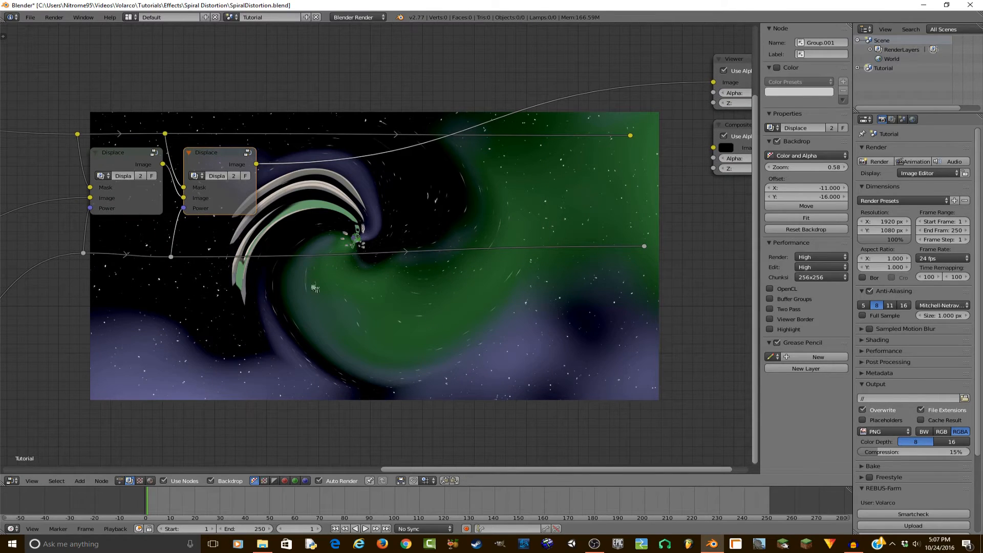
middle_drag(267, 245, 352, 310)
key(a)
scroll(589, 238, down, 6)
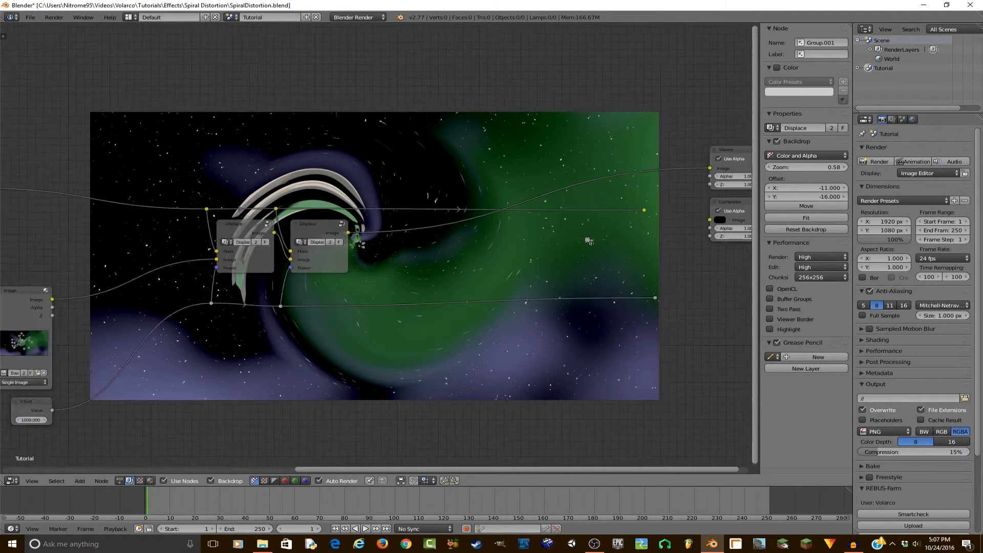
scroll(352, 226, up, 3)
click(325, 236)
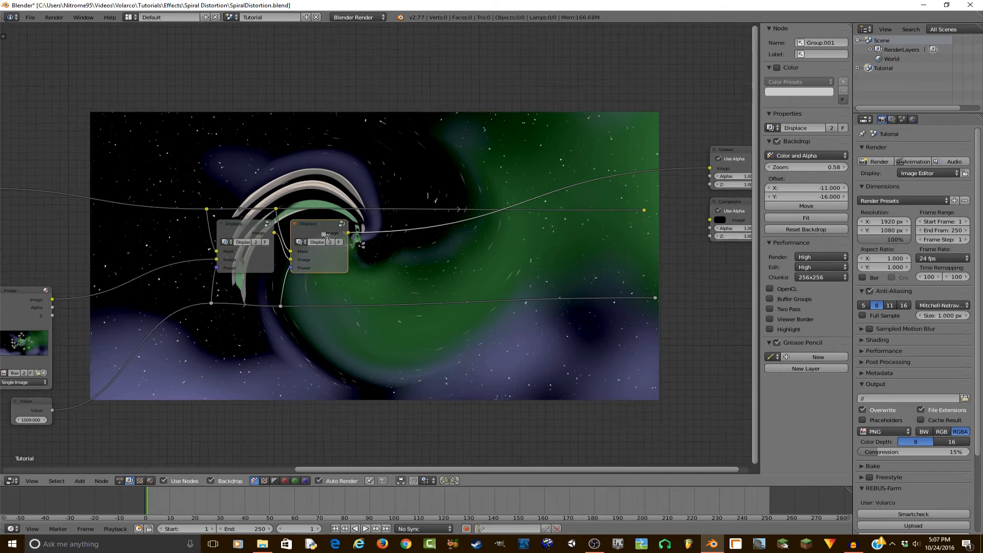
key(shift+d)
click(397, 237)
key(a)
mouse_move(373, 199)
shift+mouse_down()
mouse_move(368, 225)
mouse_move(381, 251)
shift+mouse_up()
mouse_move(365, 291)
shift+mouse_down()
mouse_move(362, 312)
mouse_move(381, 268)
shift+mouse_up()
Step: Add a fourth Displace group wired to the mask and power lines, save the file, and preview its output
click(409, 230)
key(shift+d)
click(494, 221)
key(a)
shift+drag(460, 201, 455, 219)
drag(457, 208, 472, 243)
mouse_move(452, 291)
shift+mouse_down()
mouse_move(448, 310)
mouse_move(471, 259)
shift+mouse_up()
key(ctrl+s)
click(498, 228)
Step: Delete the two leftover reroutes at the far ends of the mask and power lines
middle_drag(622, 231, 537, 252)
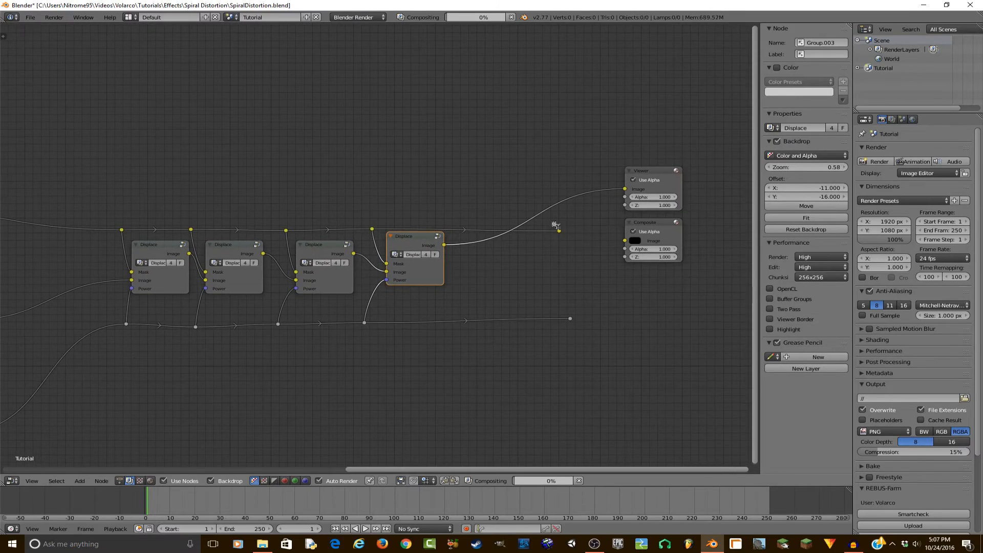
click(561, 232)
shift+click(570, 320)
key(x)
Step: Inspect the four-group distortion and try a slightly lower Value node setting of 976.76
middle_drag(536, 326, 597, 318)
middle_drag(377, 225, 554, 358)
scroll(517, 325, up, 1)
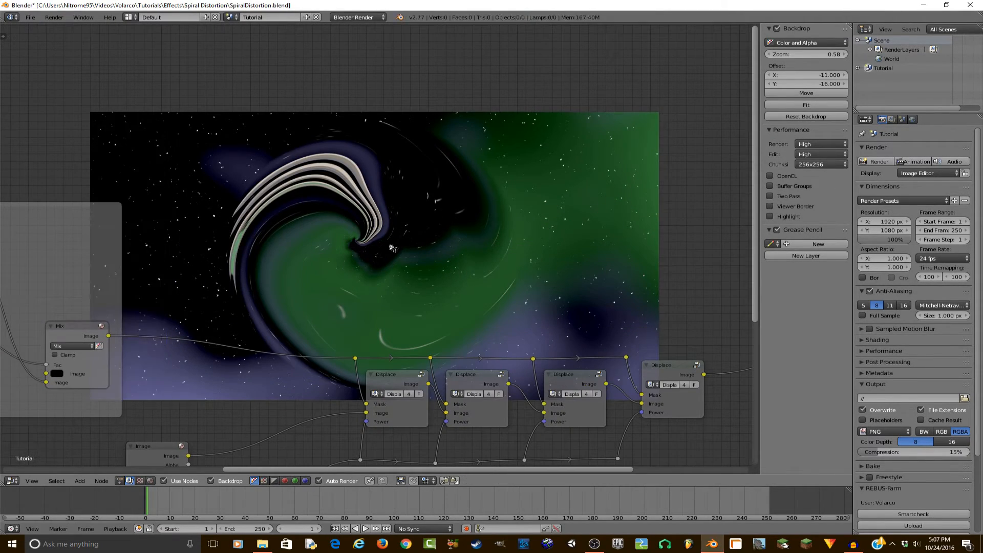
middle_drag(571, 266, 661, 288)
key(v)
key(v)
middle_drag(361, 403, 462, 212)
scroll(467, 282, up, 3)
middle_drag(322, 468, 317, 353)
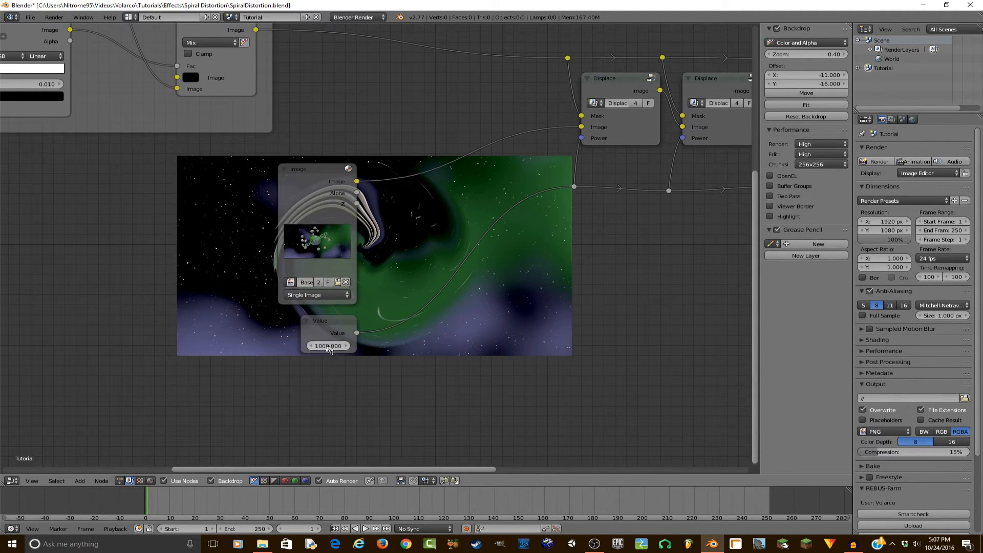
drag(349, 344, 328, 344)
Step: Enlarge the backdrop and try a weaker displacement by setting the Value node to 700
middle_drag(448, 280, 310, 204)
key(alt+v)
key(alt+v)
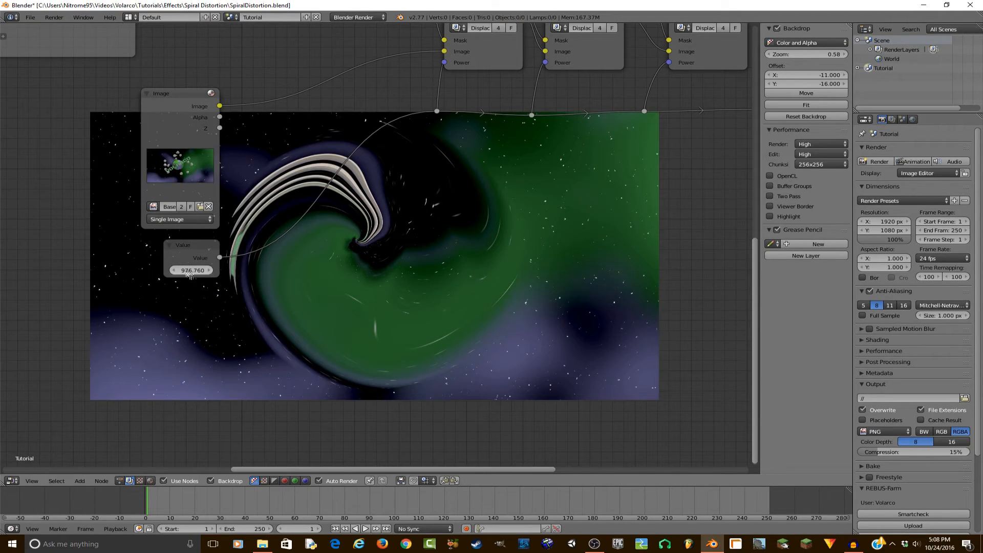
text(700)
key(Return)
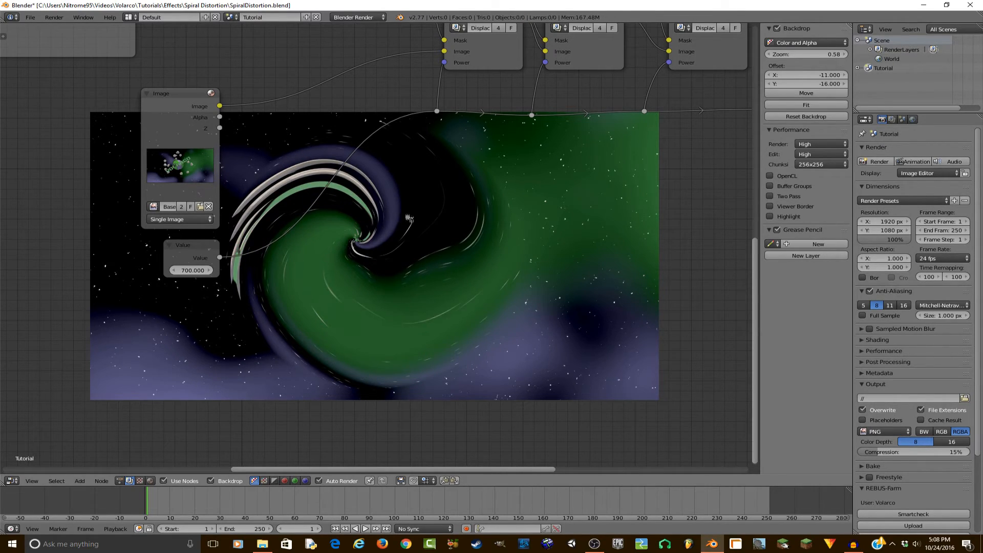
Step: Restore the Value node to 1009 and save the file
click(197, 271)
text(1009)
key(Return)
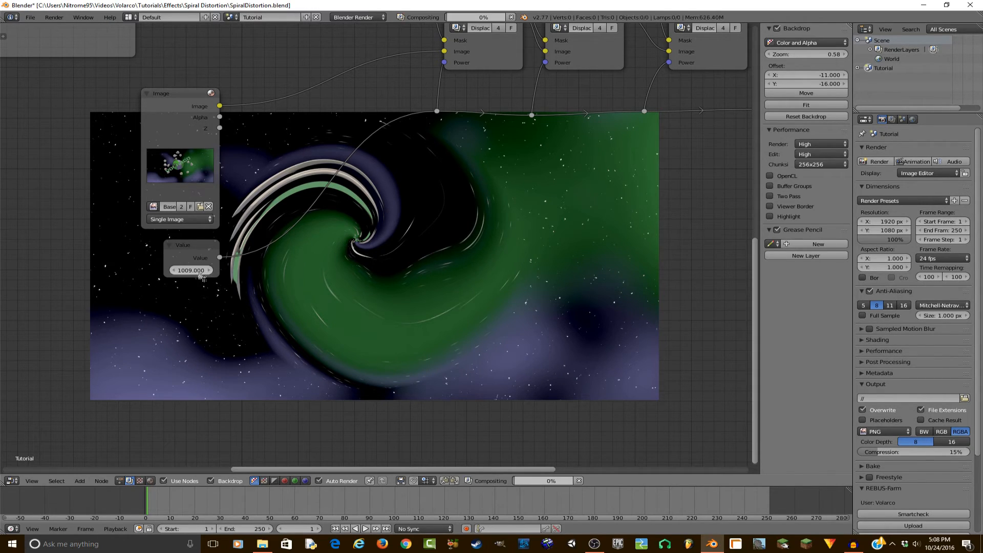
middle_drag(192, 218, 248, 313)
key(ctrl+s)
Step: Move the white stop of the mask's ColorRamp to position 0.164 and check the distorted image
click(269, 290)
middle_drag(196, 171, 477, 272)
click(145, 190)
middle_drag(168, 185, 127, 140)
drag(202, 161, 202, 161)
drag(106, 145, 117, 145)
middle_drag(301, 287, 450, 212)
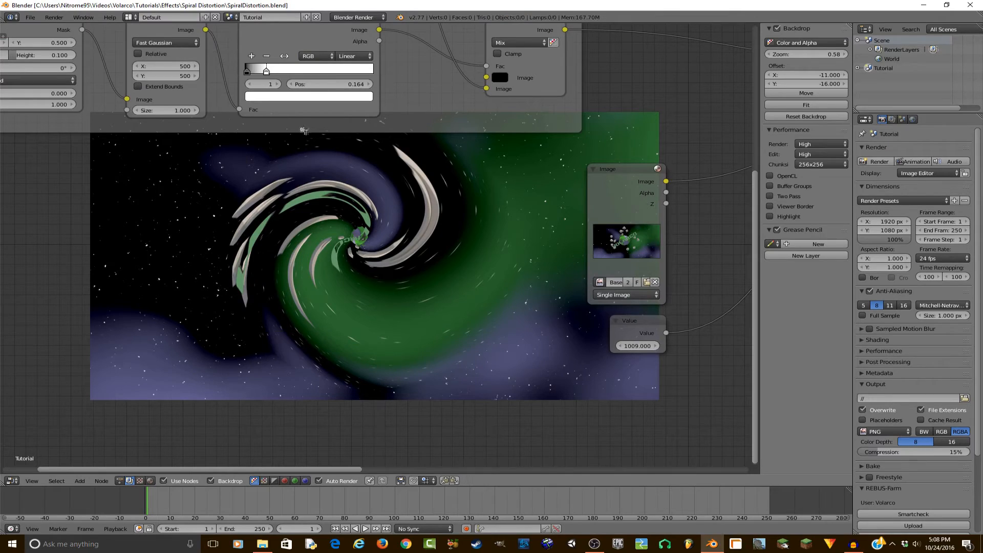
Step: Try moving the white stop of the mask's ColorRamp to position 0.101 and save the file
drag(343, 85, 333, 85)
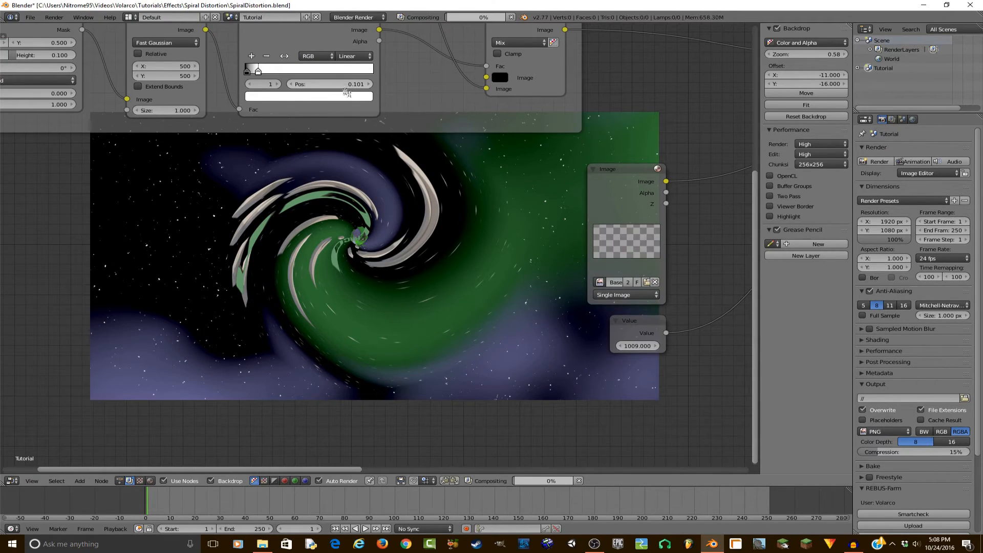
key(ctrl+s)
click(366, 218)
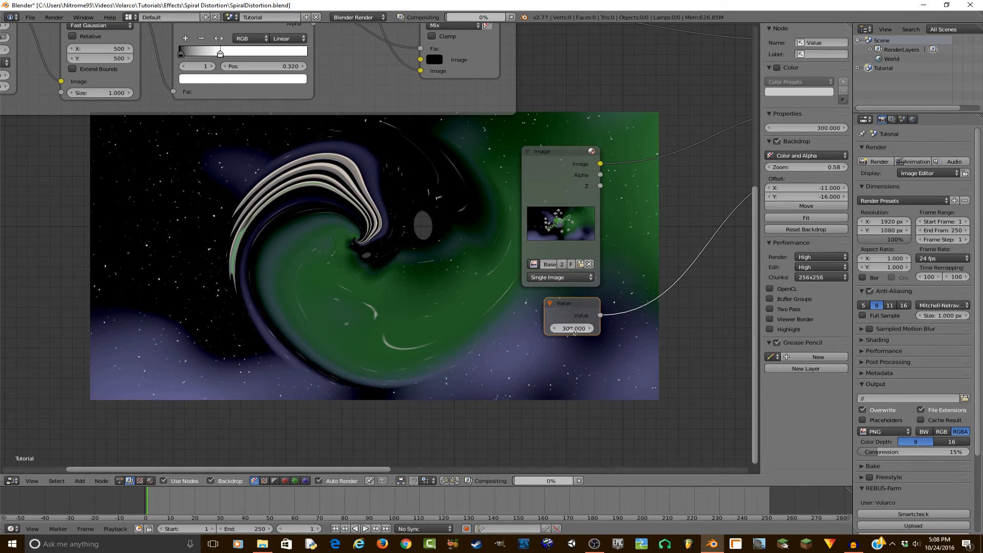
key(ctrl+s)
Step: Try a Value node setting of 3000 for the displacement power and save over the existing file
click(570, 330)
click(571, 330)
text(3000)
key(Return)
key(ctrl+s)
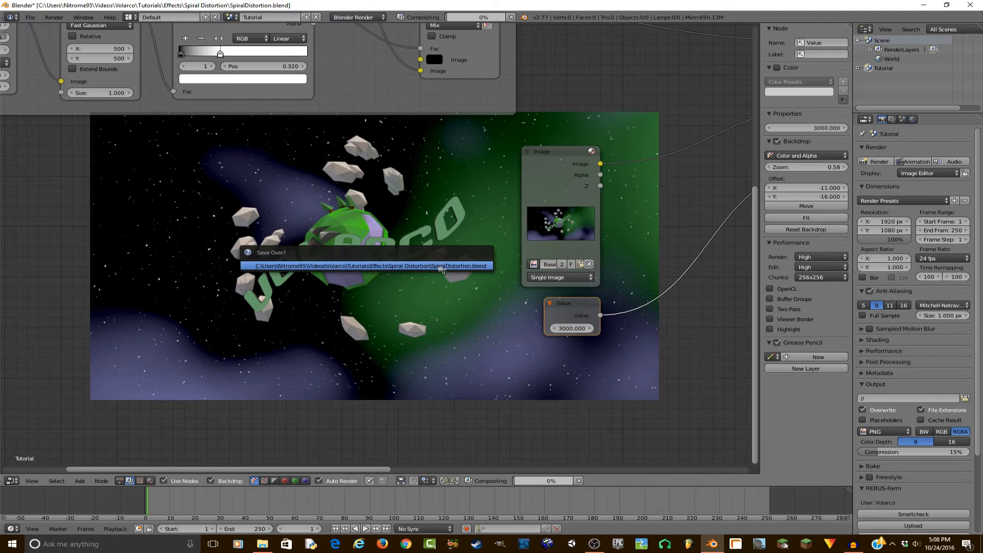
click(441, 269)
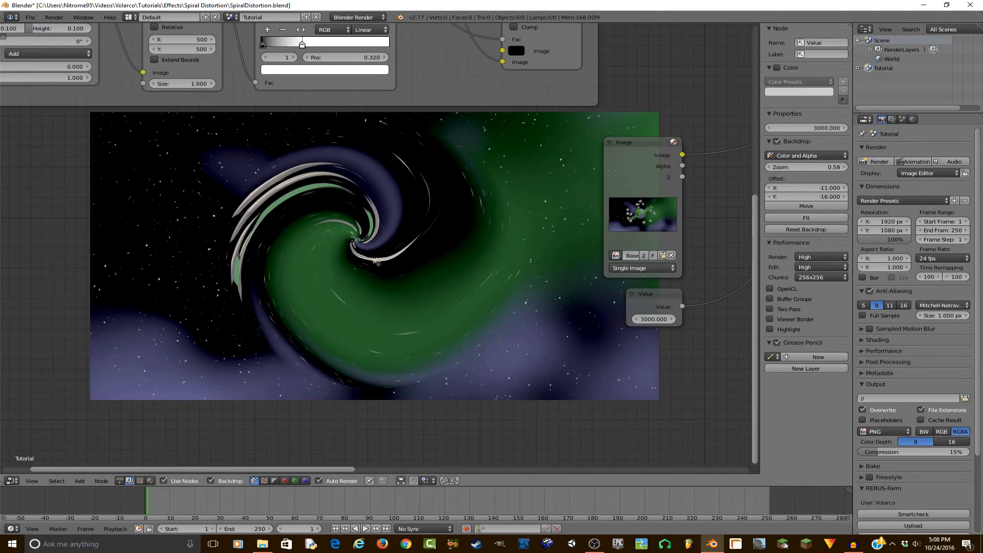
Step: Set the Value node back to 1009 and save over the existing file
scroll(376, 261, up, 2)
click(579, 399)
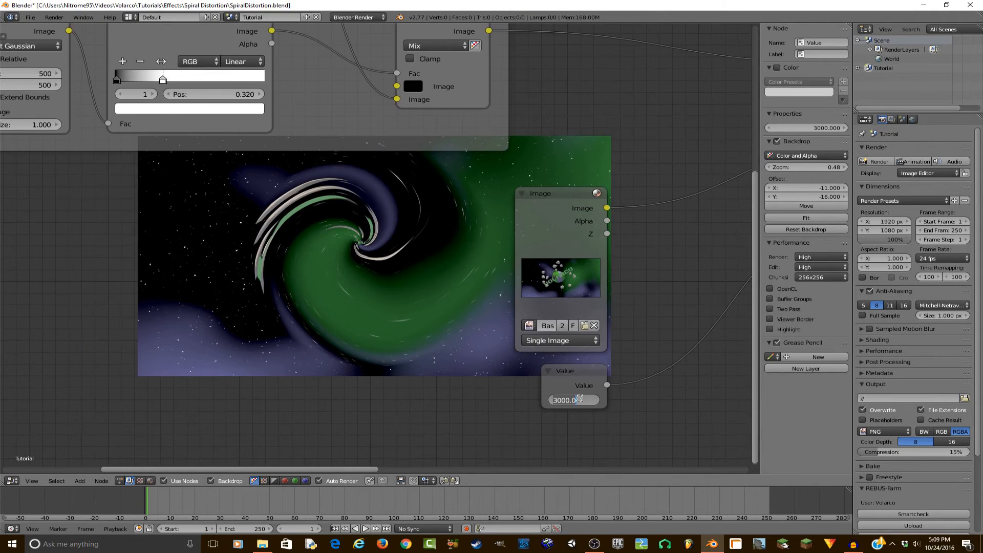
text(1009)
key(Return)
key(ctrl+s)
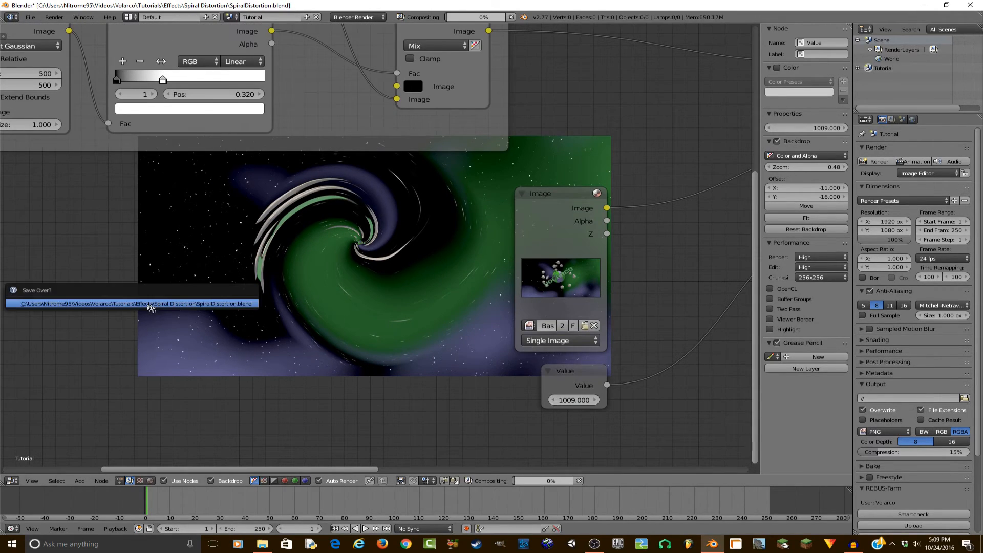
click(151, 307)
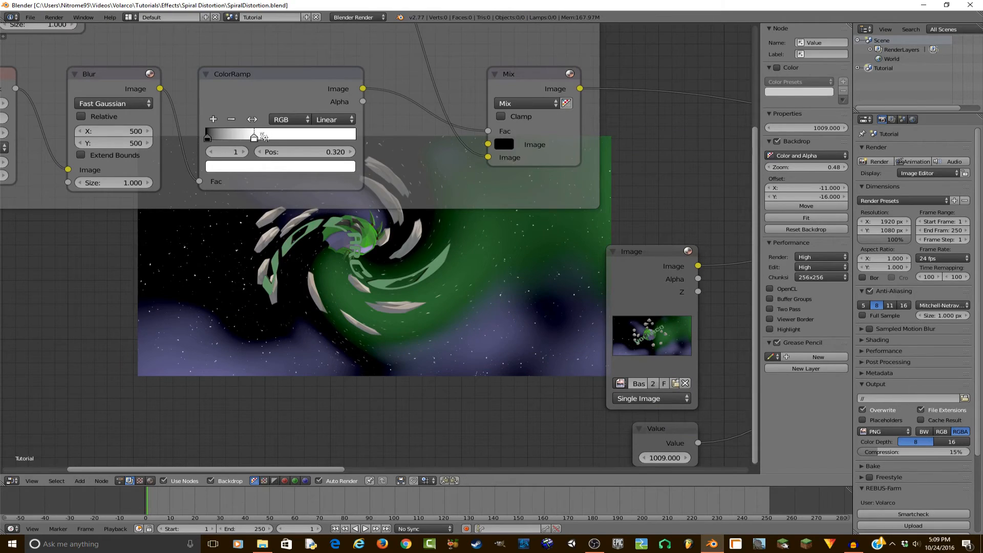
Step: Move the white stop of the mask's ColorRamp to position 0.167, save the file and check the distortion
drag(260, 144, 238, 145)
key(ctrl+s)
key(Return)
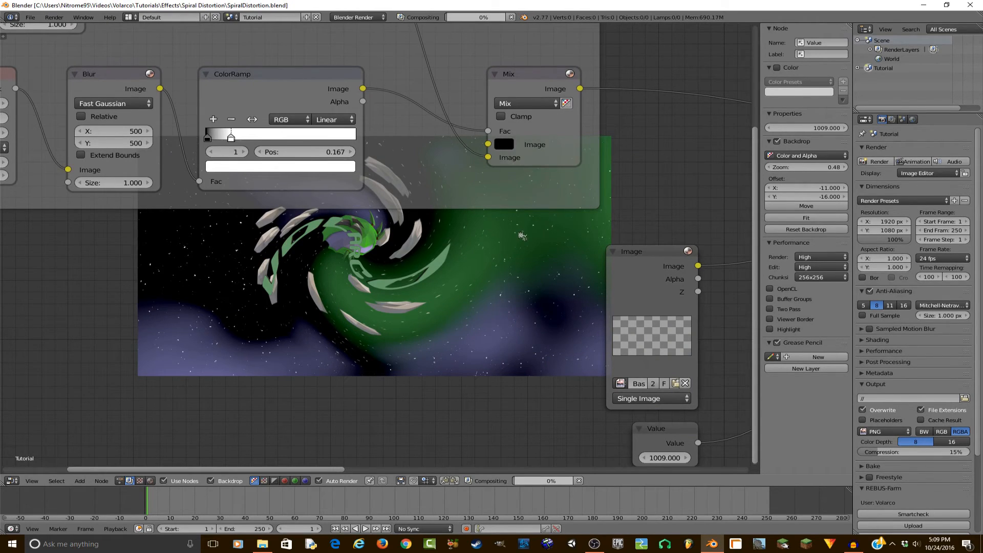
scroll(523, 236, down, 3)
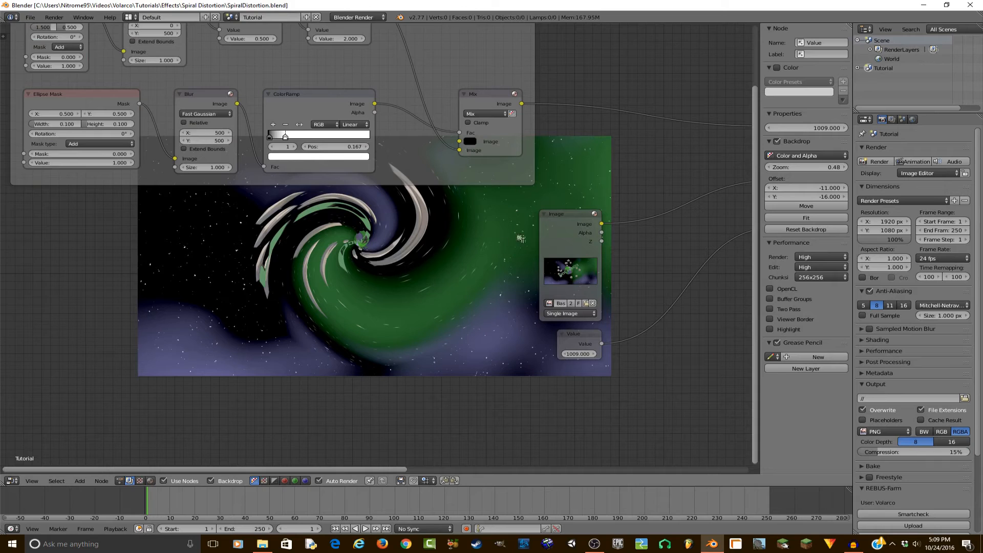
scroll(503, 243, up, 2)
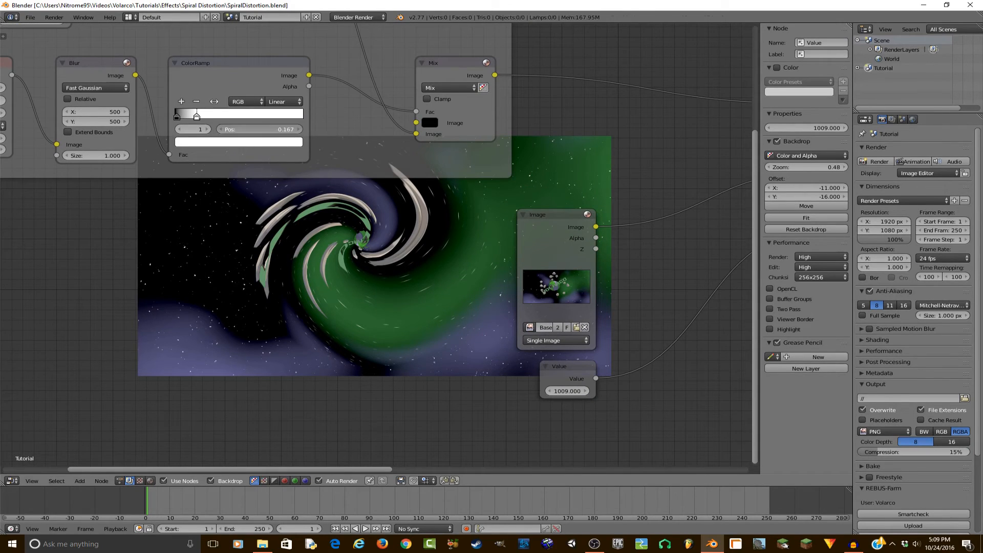
Step: Try the ColorRamp's white stop at position 0.094 and check its effect on the spiral across the node chain
drag(259, 129, 241, 129)
middle_drag(435, 219, 78, 250)
scroll(78, 250, down, 7)
scroll(420, 253, up, 6)
middle_drag(401, 221, 638, 195)
middle_drag(142, 180, 308, 216)
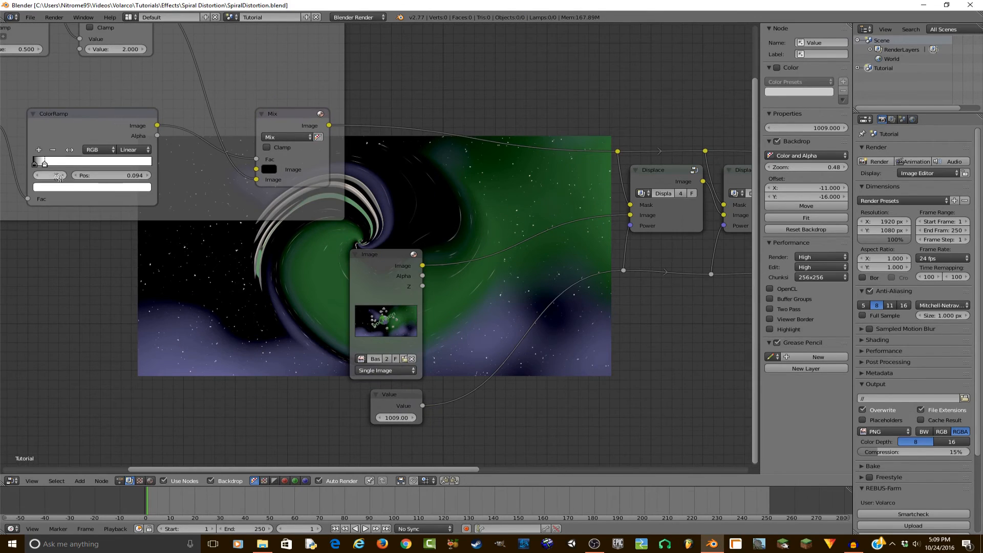
Step: Set the ColorRamp's white stop to position 0.169 and check the spiral behind the four Displace groups
drag(100, 175, 128, 175)
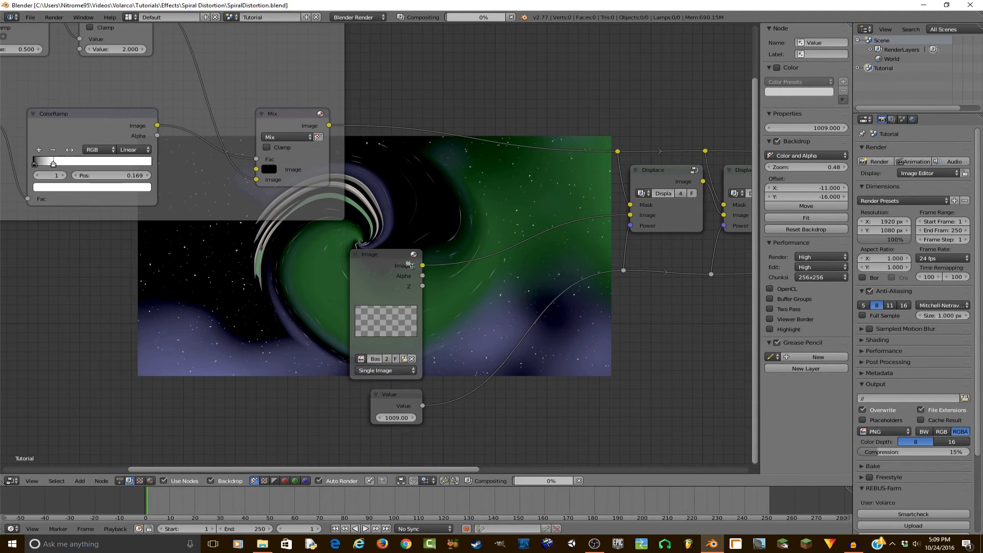
middle_drag(401, 264, 202, 291)
middle_drag(689, 274, 331, 402)
middle_drag(453, 325, 478, 292)
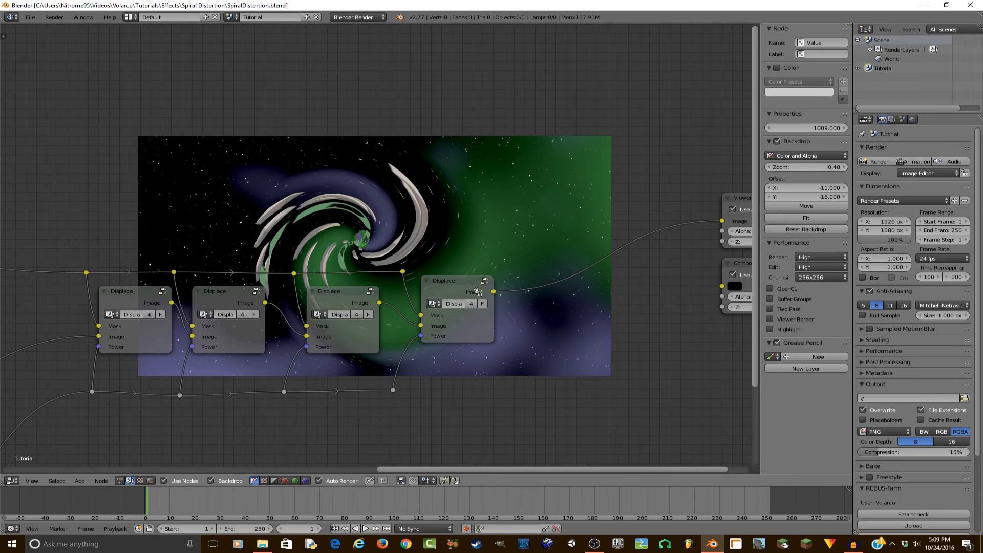
Step: Examine the finished node tree, from the mask frame through the chained Displace groups to the output nodes
scroll(271, 286, down, 1)
middle_drag(119, 299, 236, 297)
scroll(482, 328, down, 2)
scroll(481, 331, up, 3)
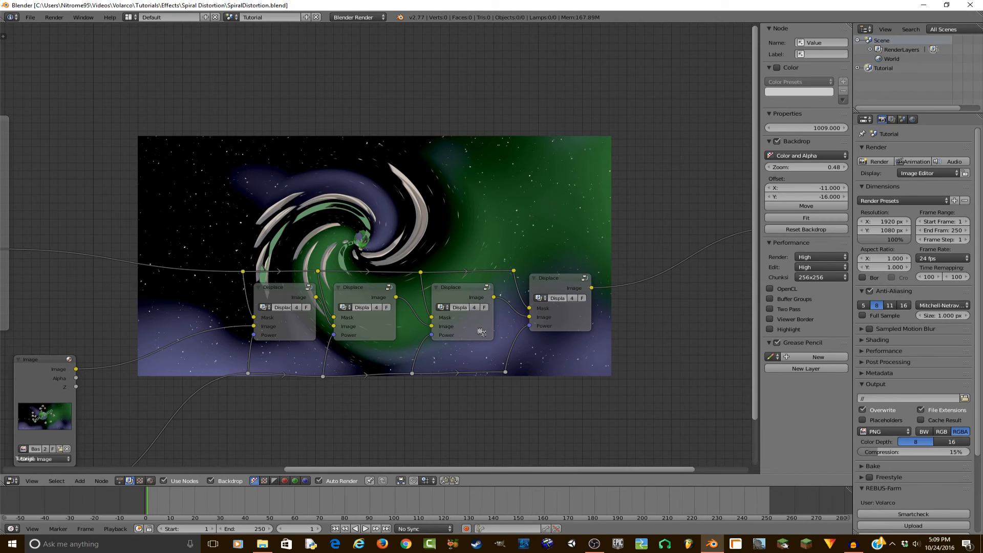
middle_drag(544, 258, 507, 249)
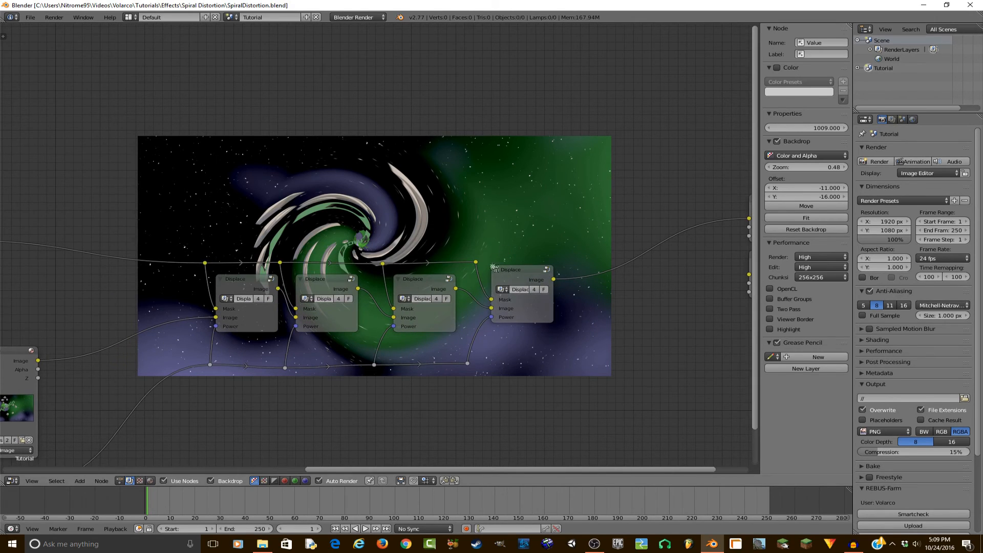
scroll(497, 262, down, 3)
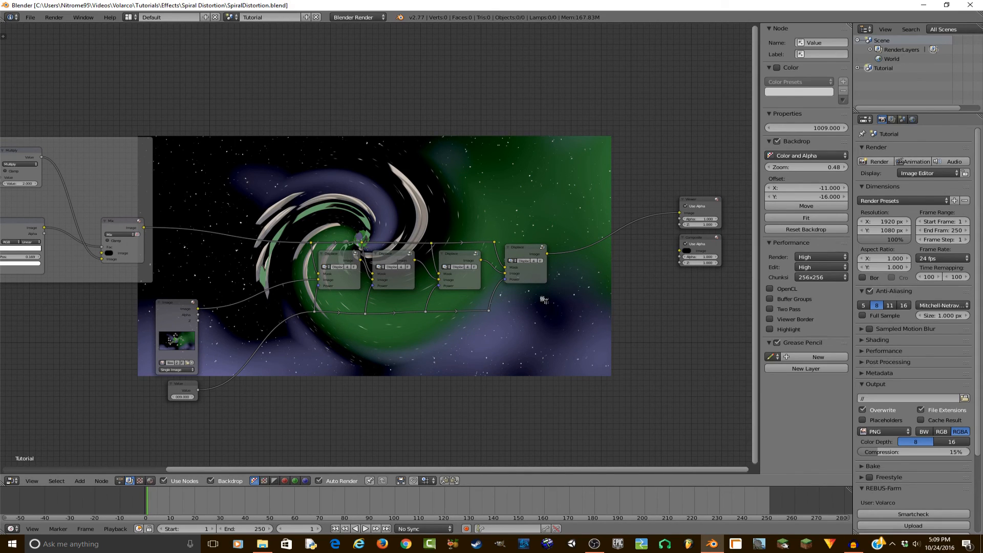
scroll(323, 264, down, 4)
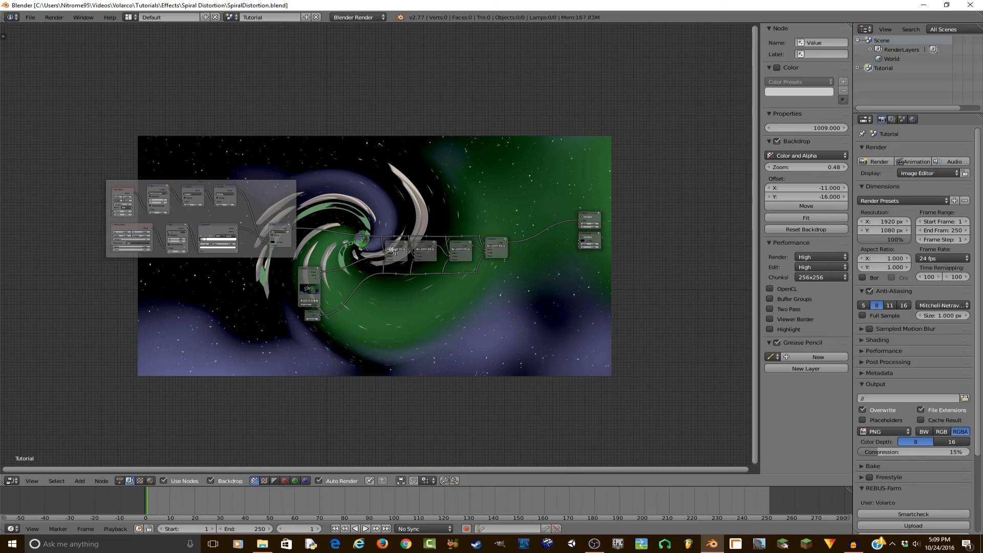
scroll(475, 302, up, 2)
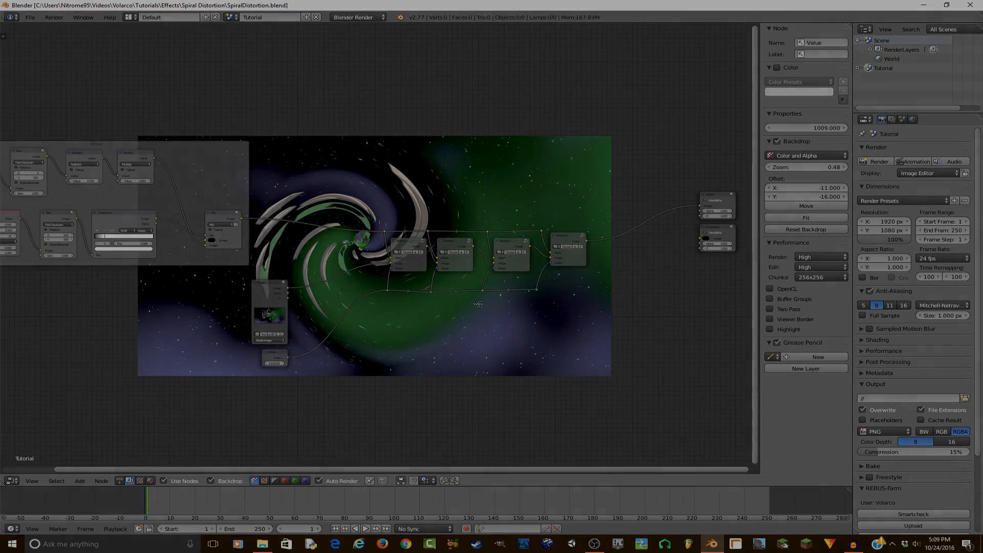